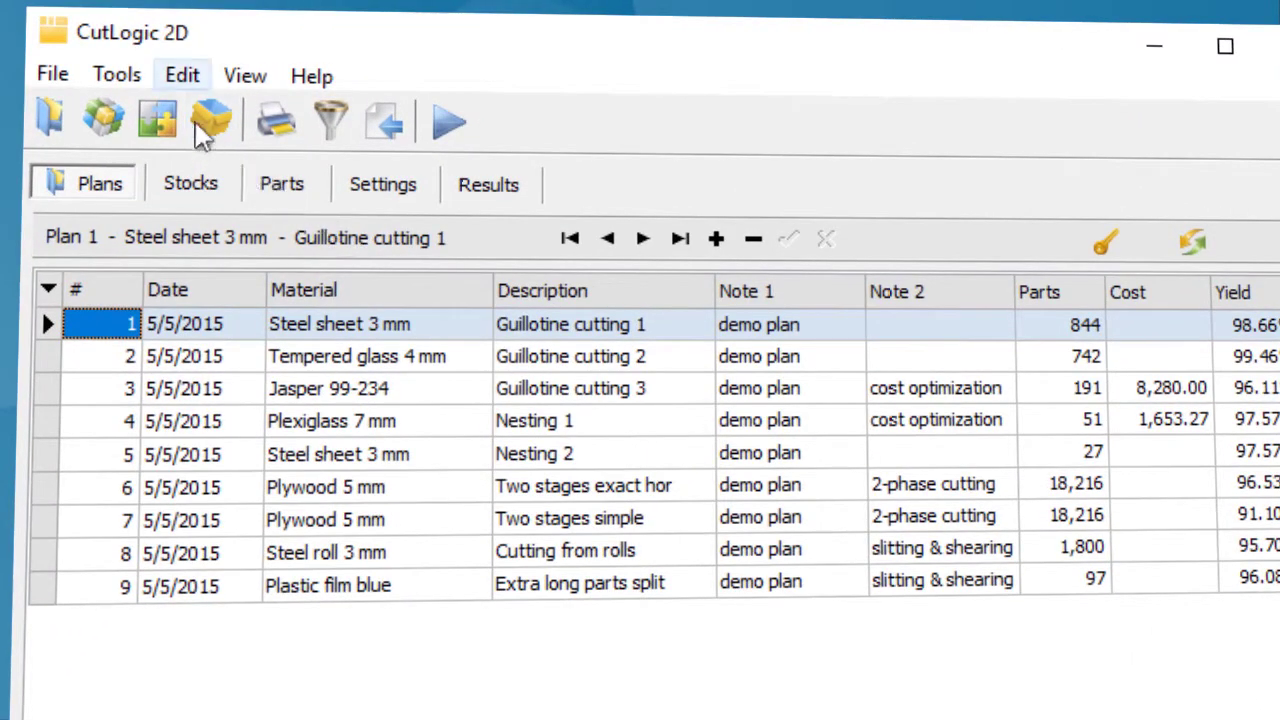
# - In the program options, keep the length format as Decimal
pyautogui.click(122, 78)
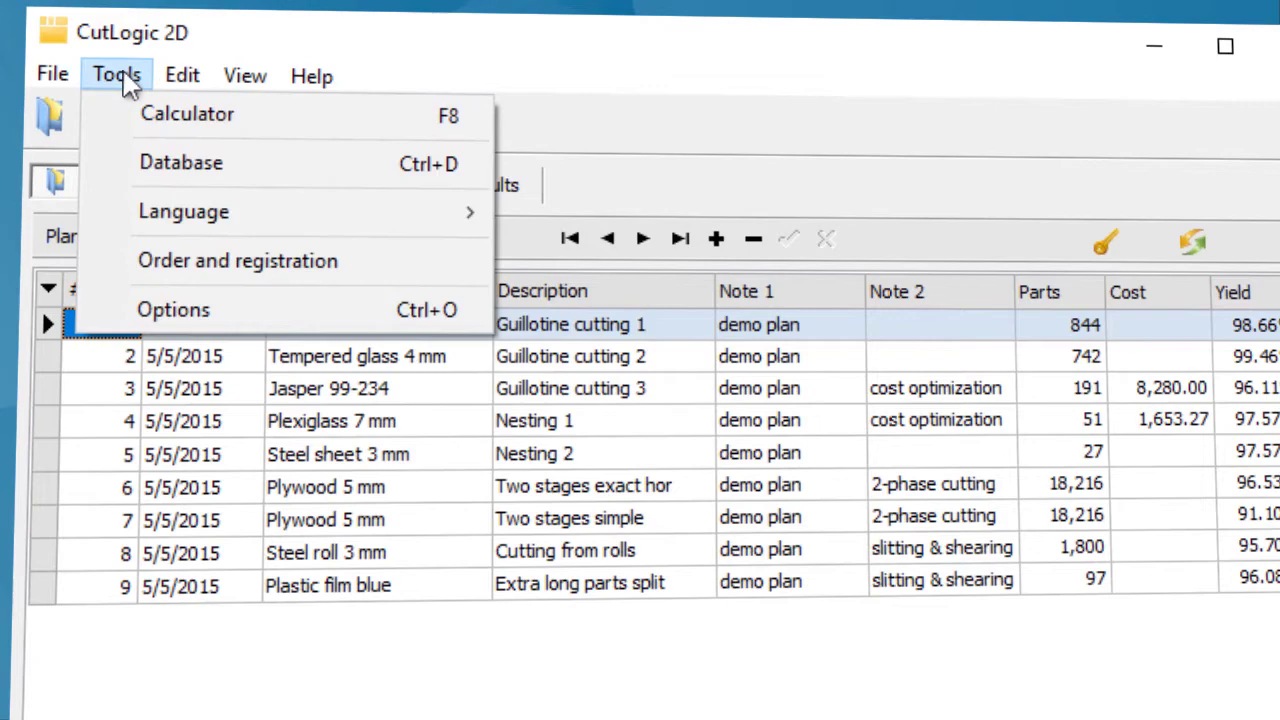
pyautogui.click(177, 302)
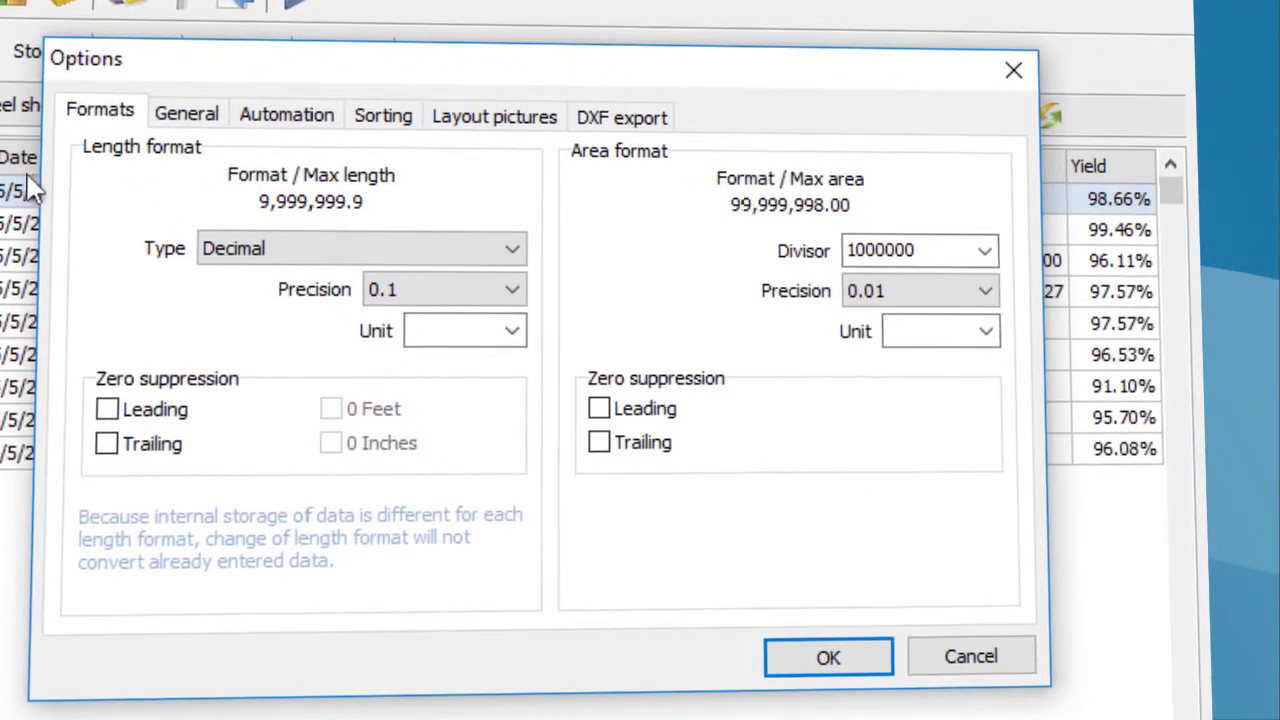
pyautogui.click(512, 252)
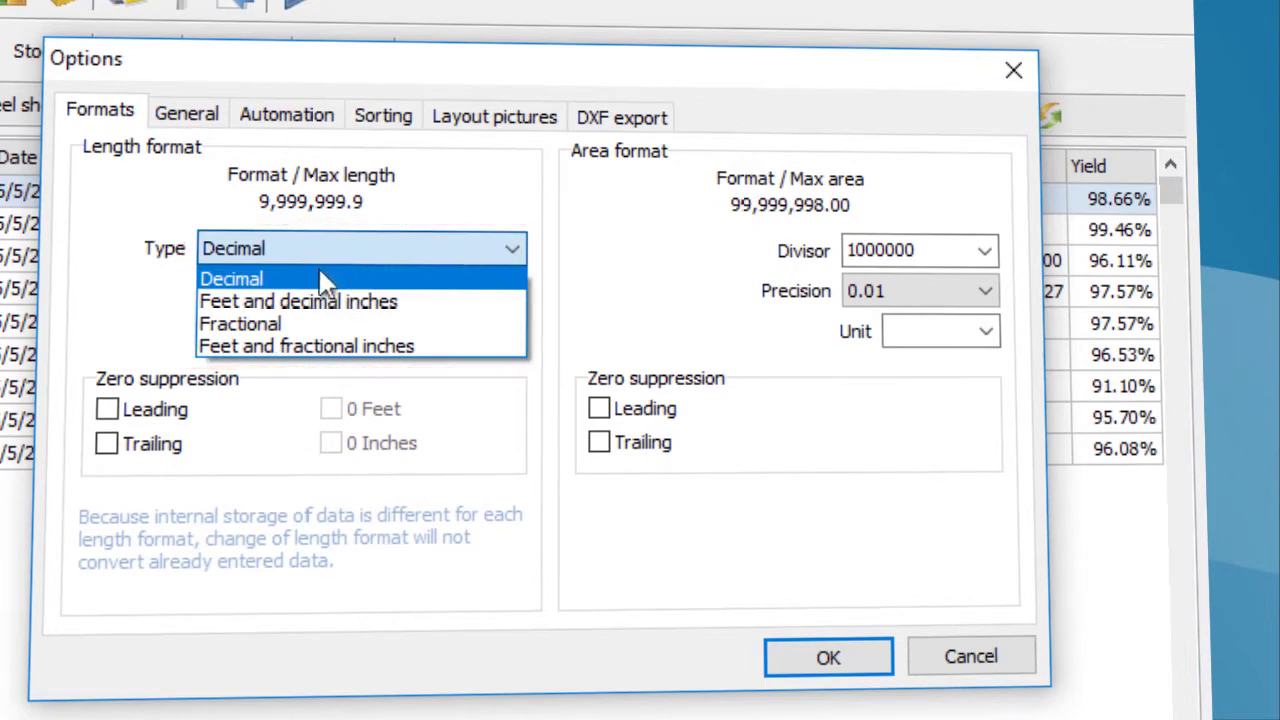
pyautogui.click(242, 283)
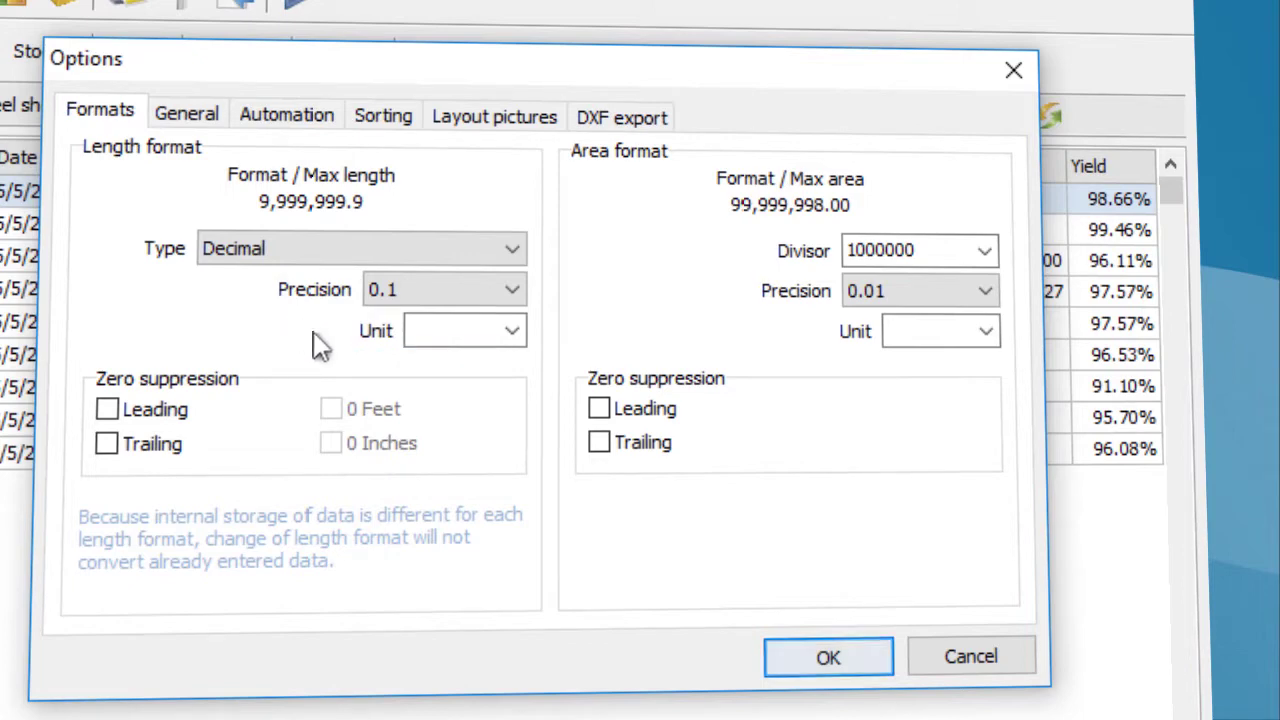
pyautogui.click(823, 660)
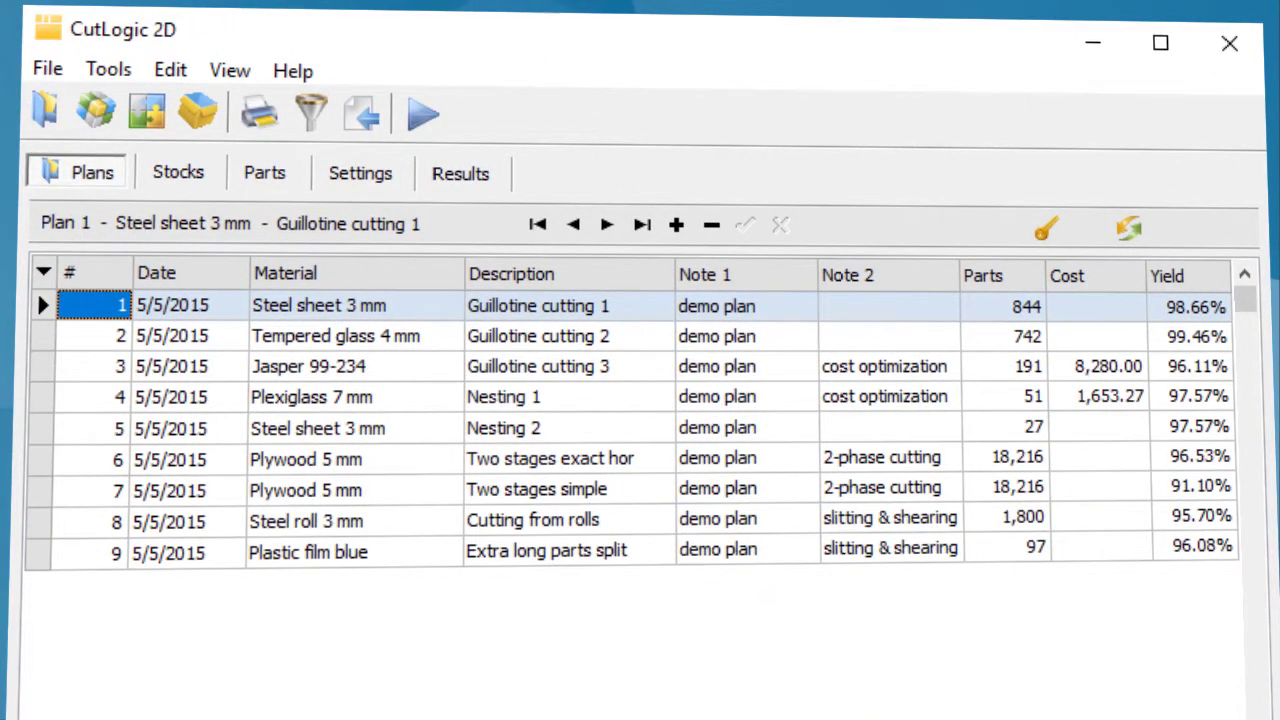
# - Add a new plan with material SG 37 and description 'My new plan'
pyautogui.press('Insert')
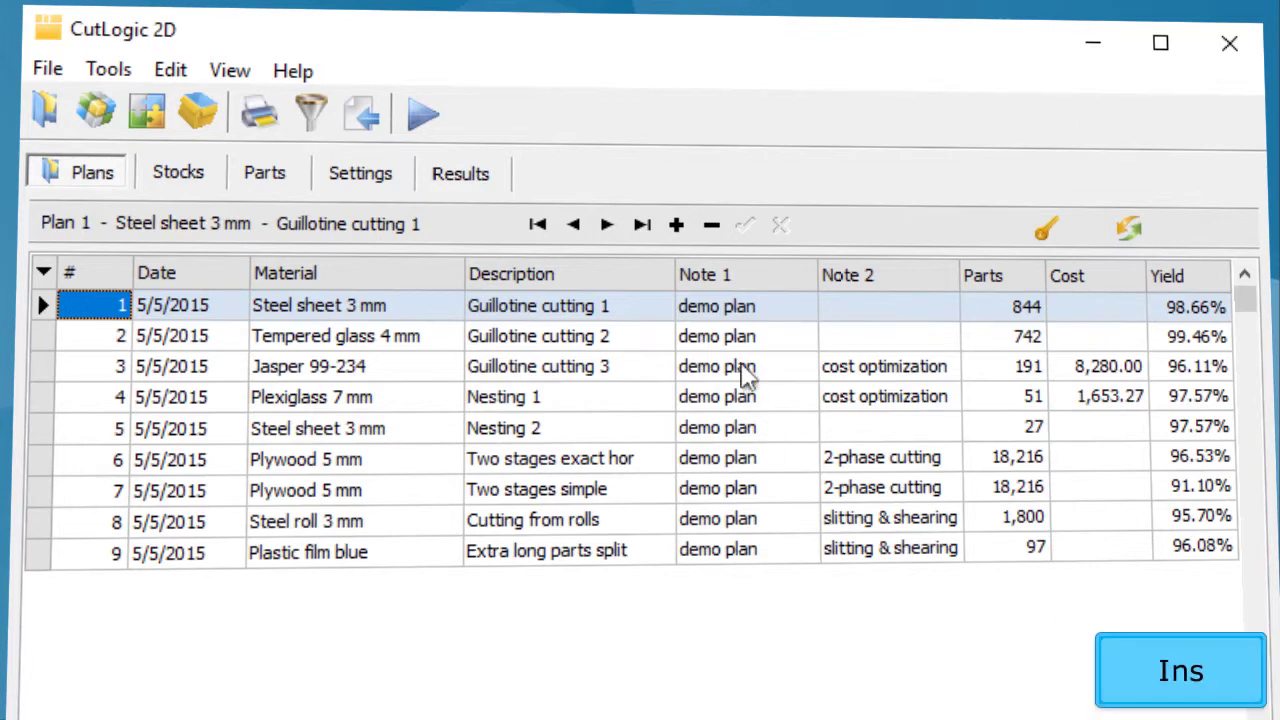
pyautogui.click(677, 226)
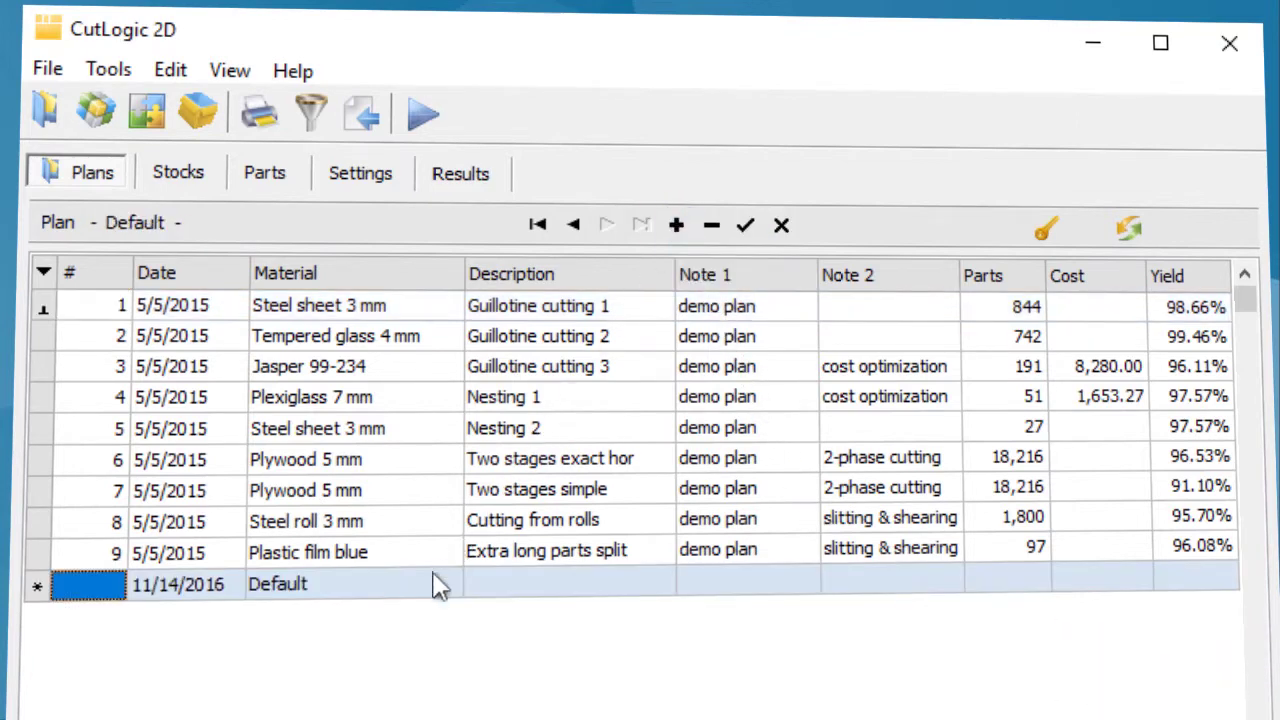
pyautogui.click(428, 590)
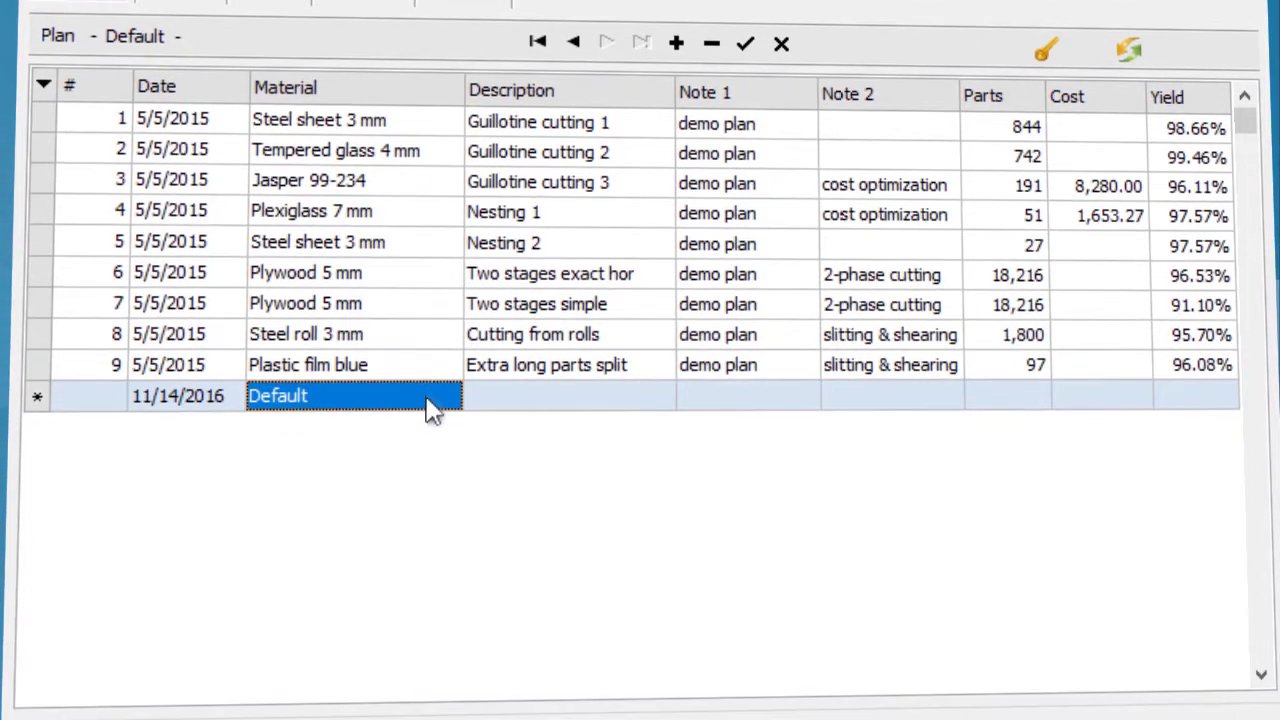
pyautogui.click(428, 590)
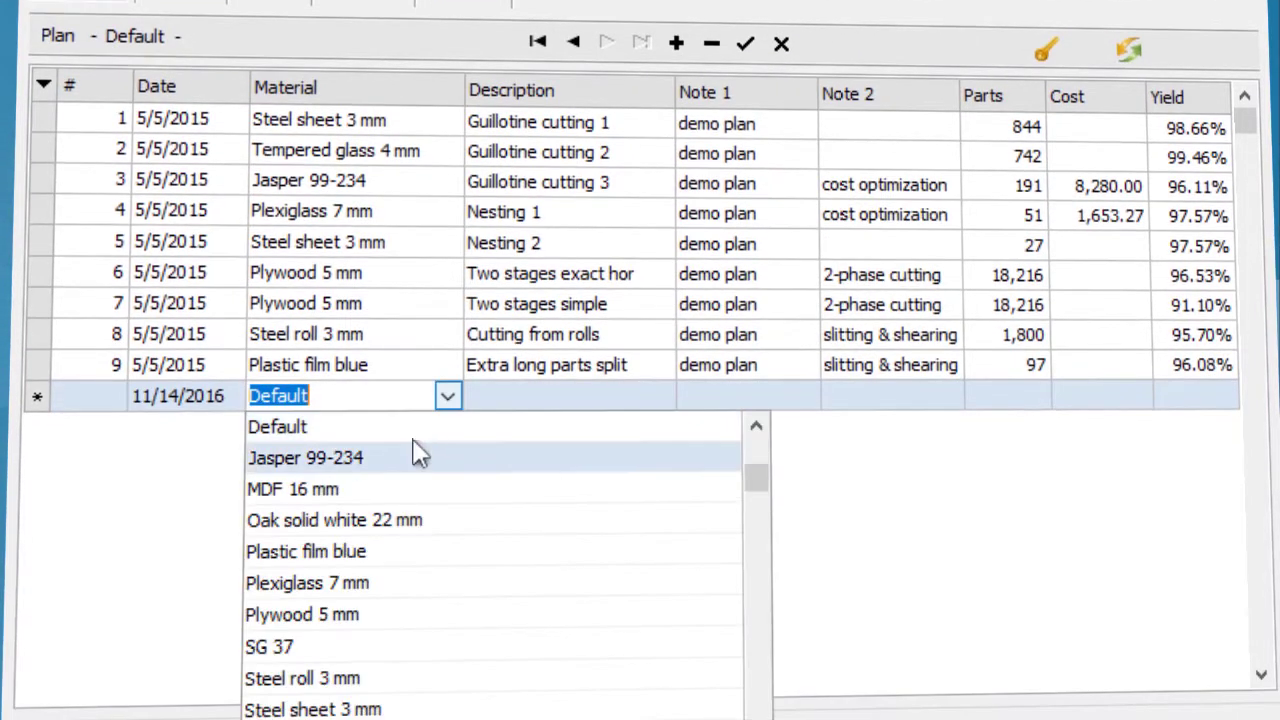
pyautogui.click(370, 645)
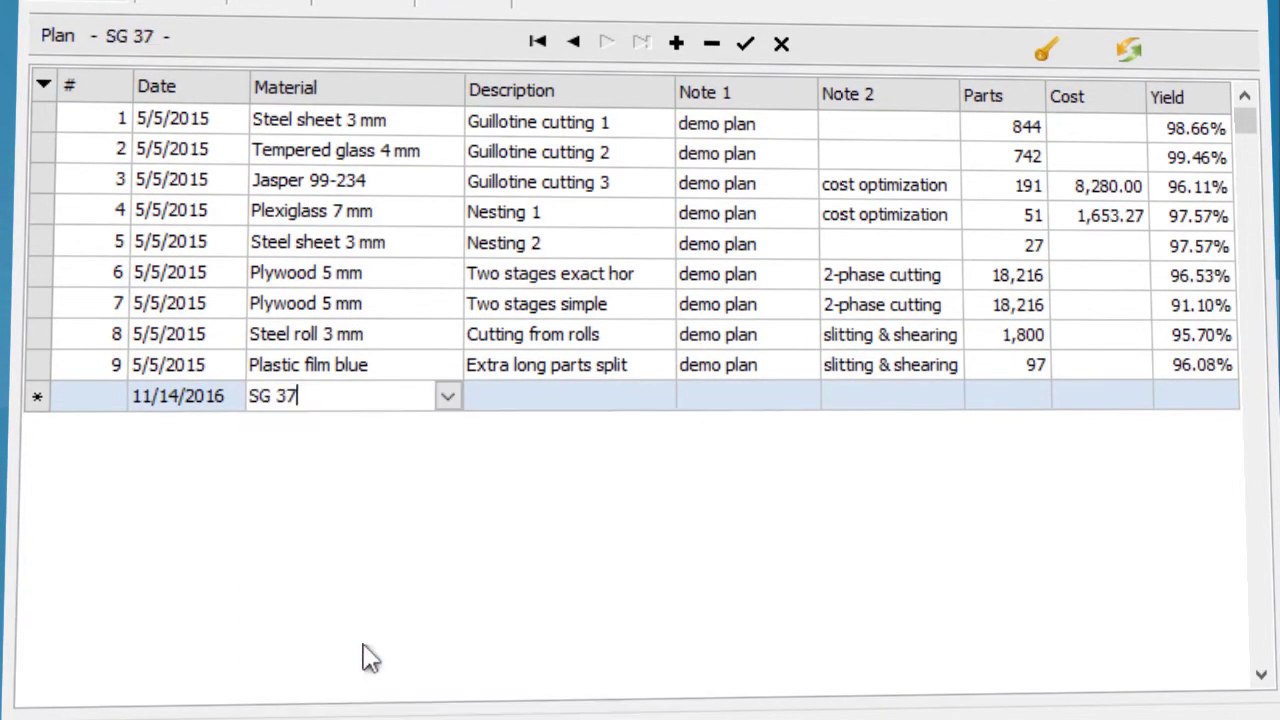
pyautogui.click(478, 402)
pyautogui.write('My new plan')
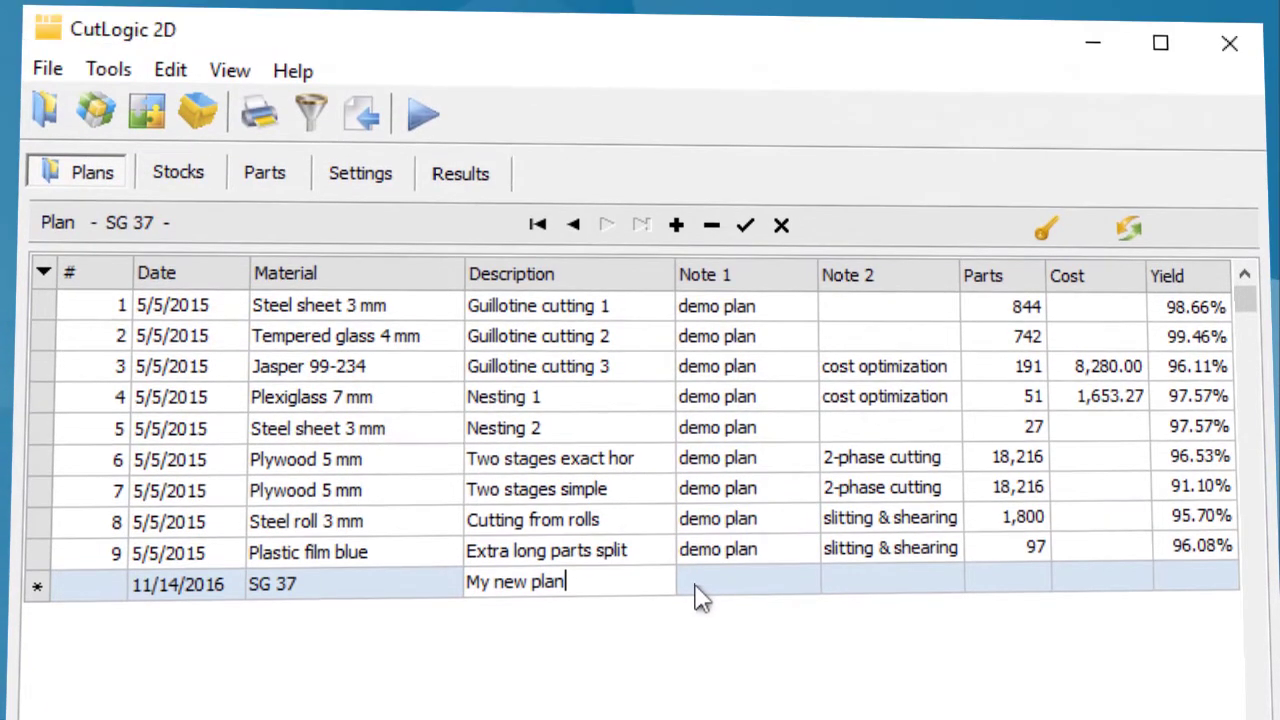
pyautogui.click(700, 597)
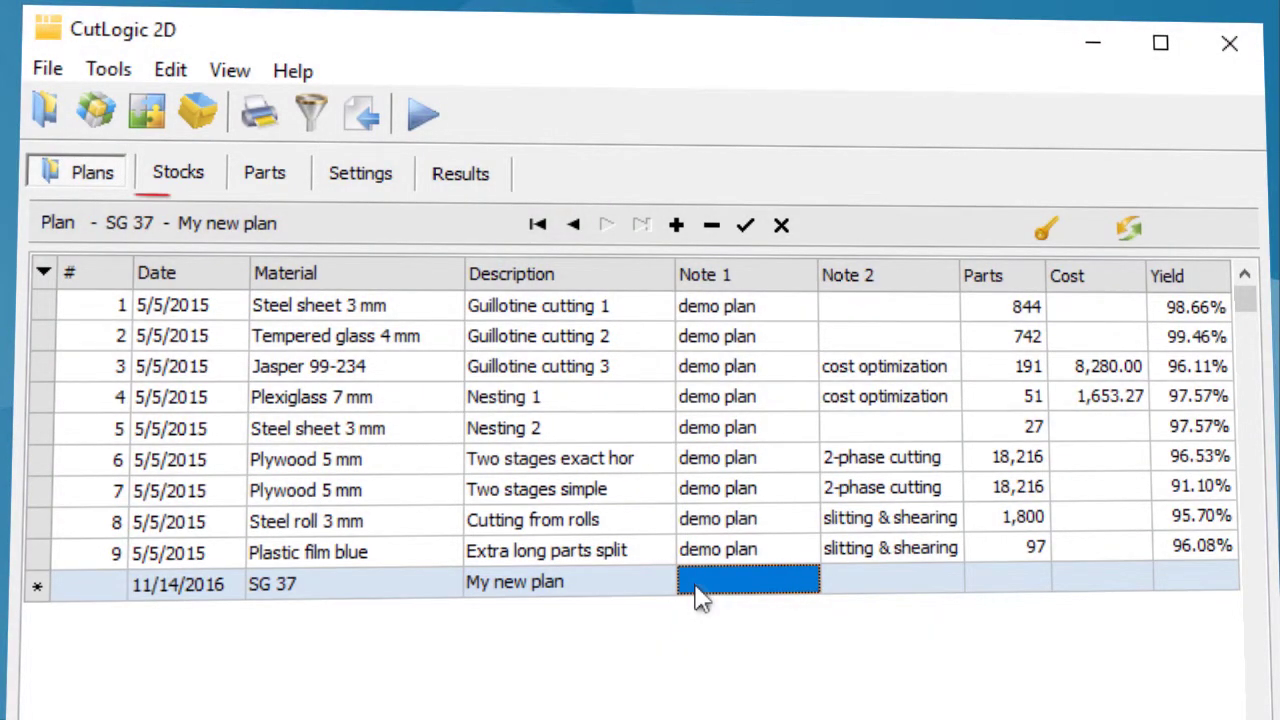
# - Add a 2,500 × 1,500 stock sheet with quantity 150
pyautogui.click(193, 186)
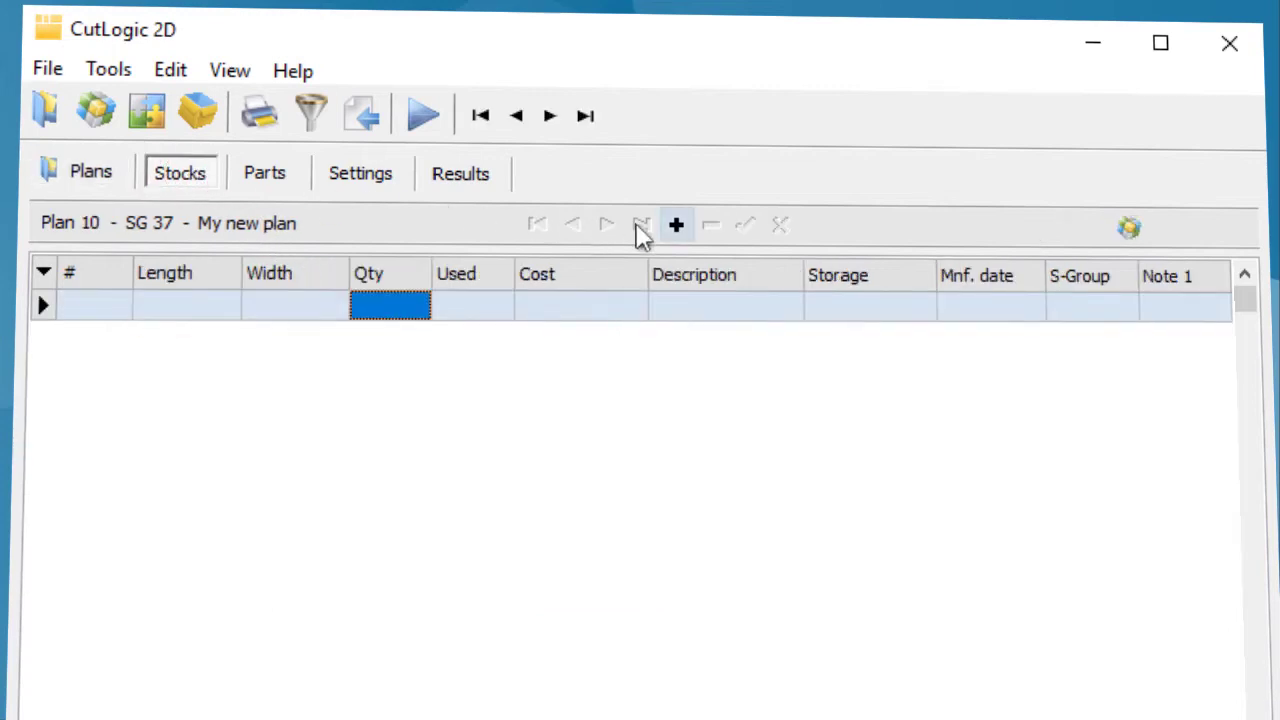
pyautogui.press('Insert')
pyautogui.click(190, 310)
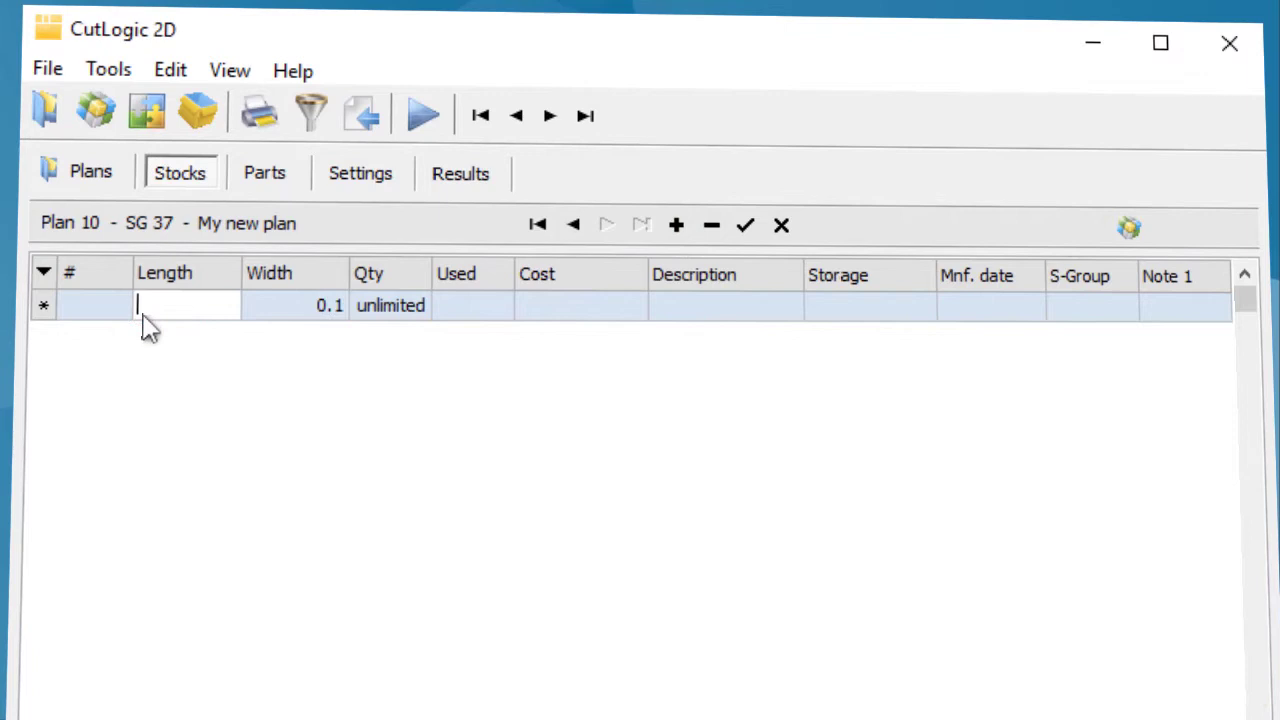
pyautogui.write('2500')
pyautogui.click(249, 316)
pyautogui.write('1500')
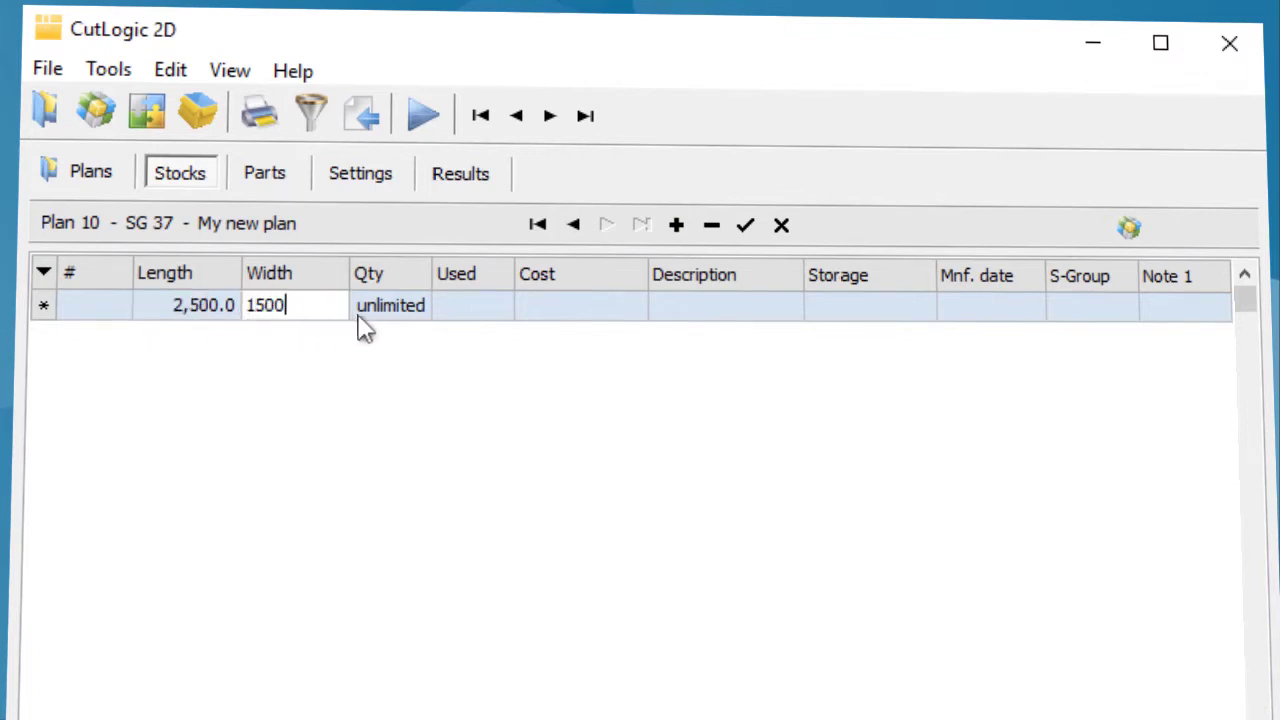
pyautogui.click(360, 318)
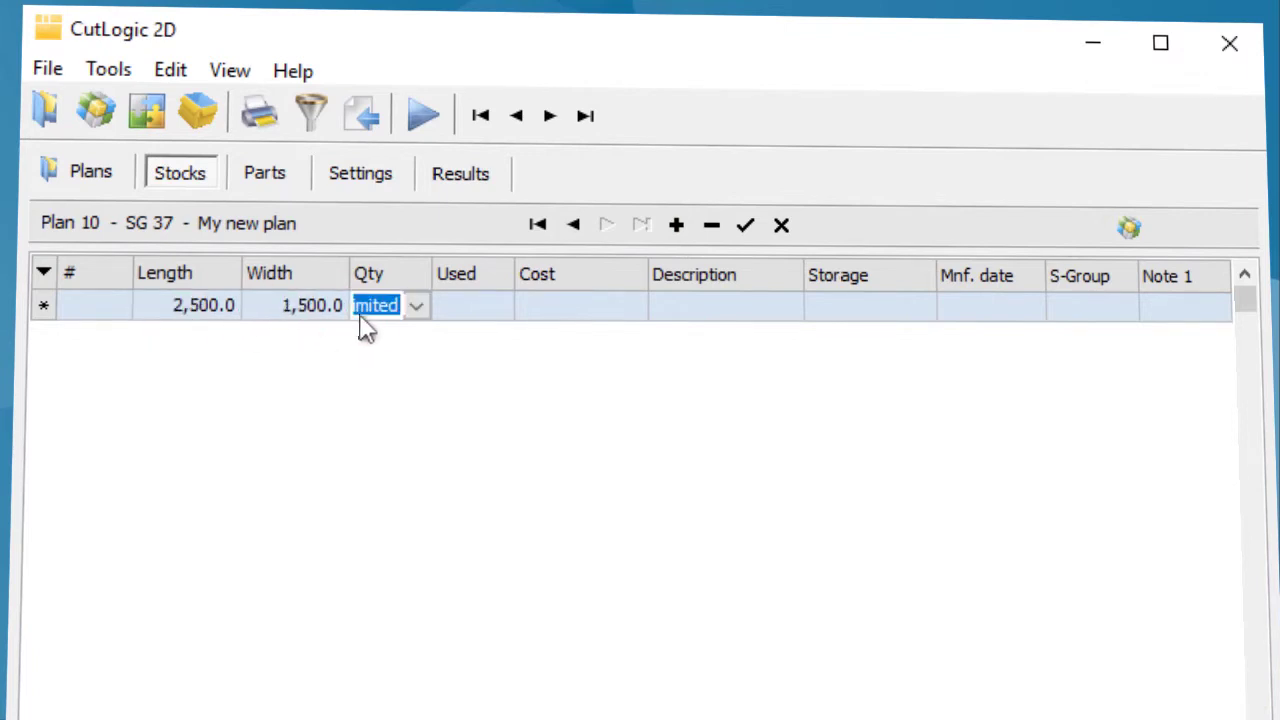
pyautogui.write('150')
pyautogui.press('Down')
# - Add a second 2,000 × 1,000 stock sheet with quantity 200
pyautogui.click(674, 225)
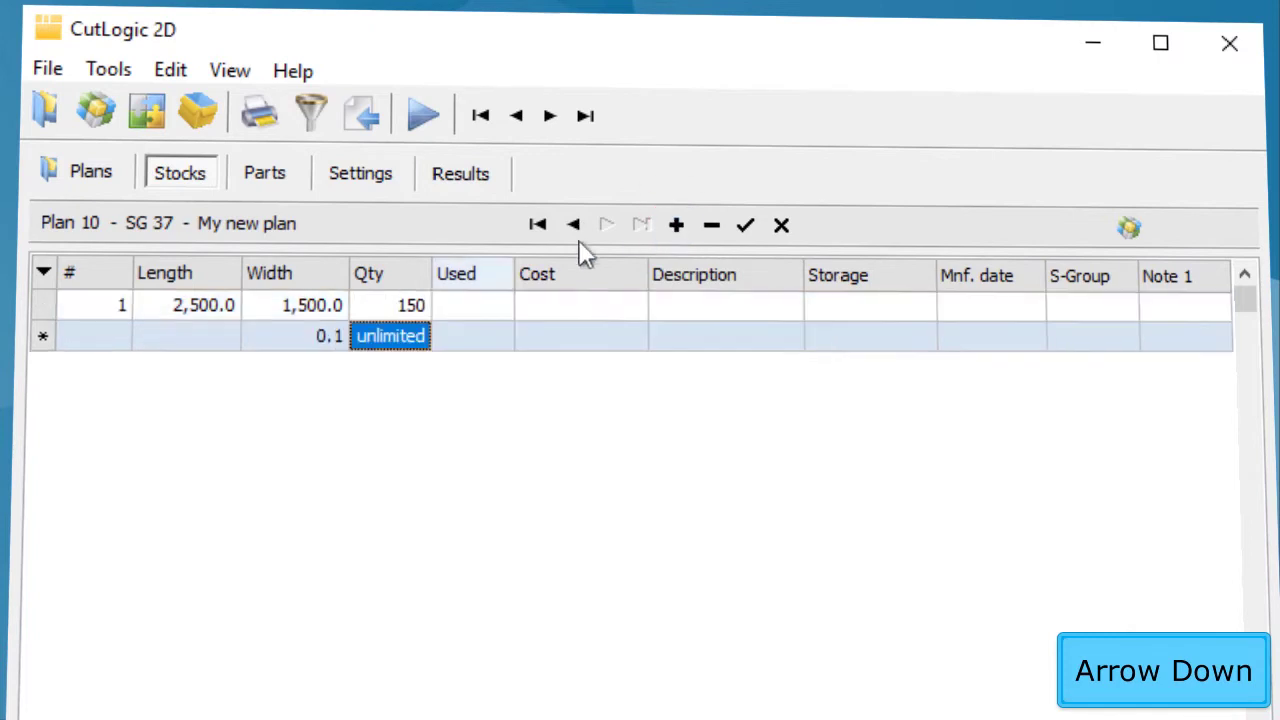
pyautogui.click(146, 346)
pyautogui.write('2000')
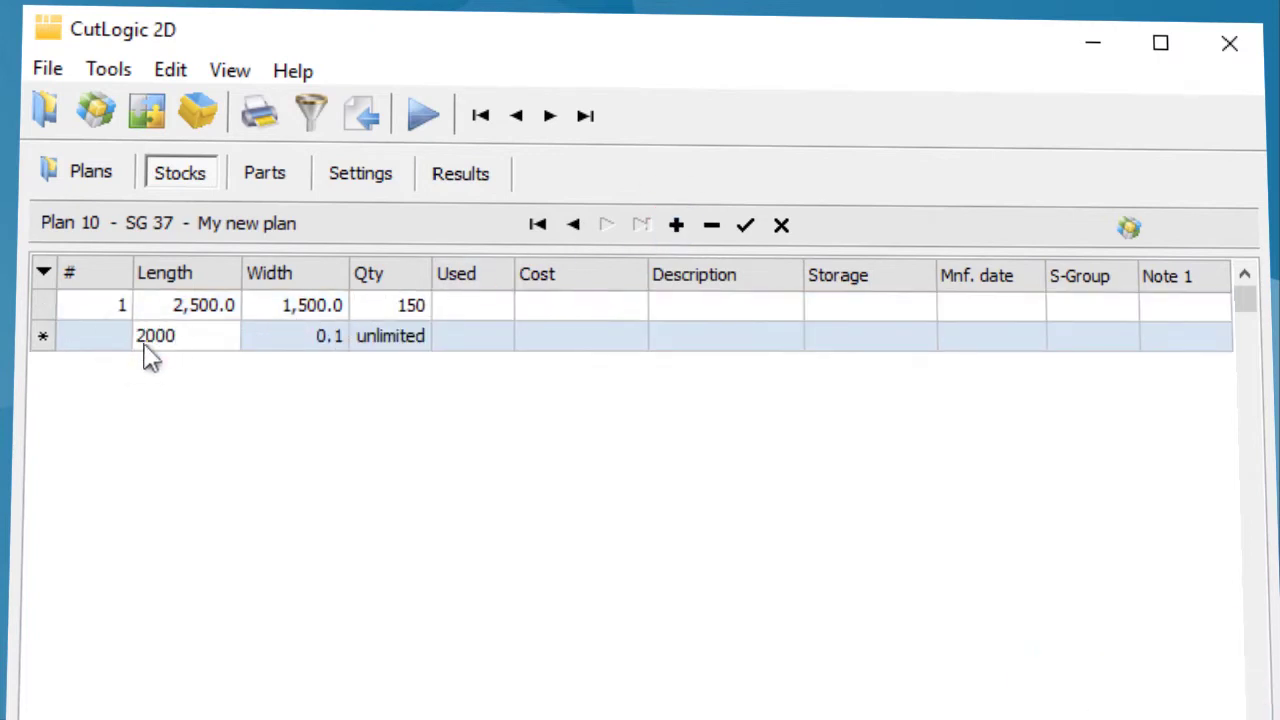
pyautogui.click(255, 348)
pyautogui.write('1000')
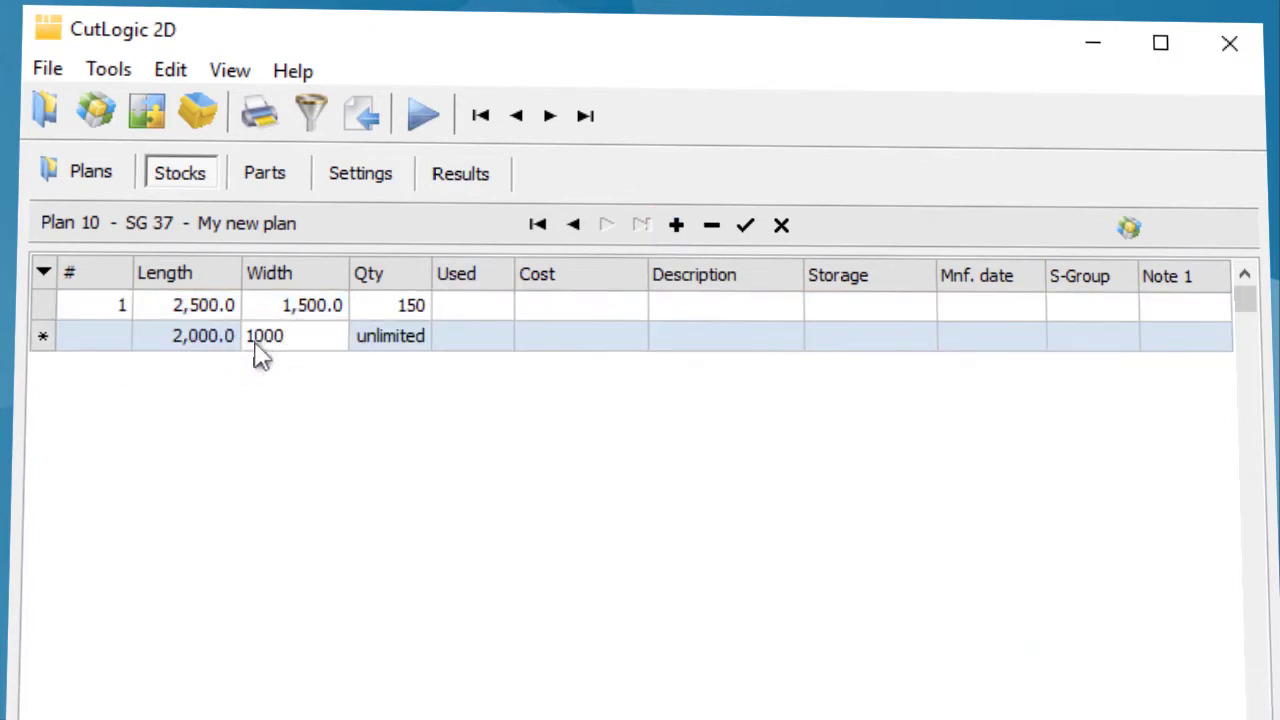
pyautogui.click(360, 345)
pyautogui.write('200')
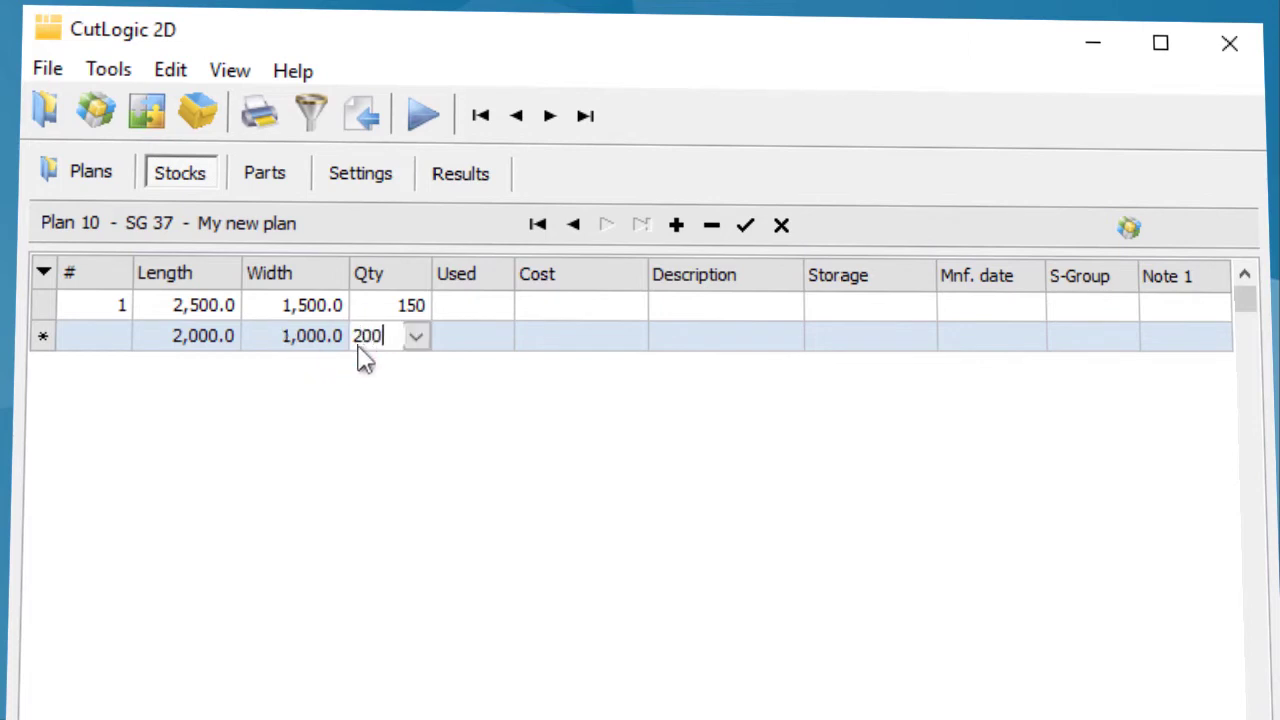
pyautogui.click(534, 357)
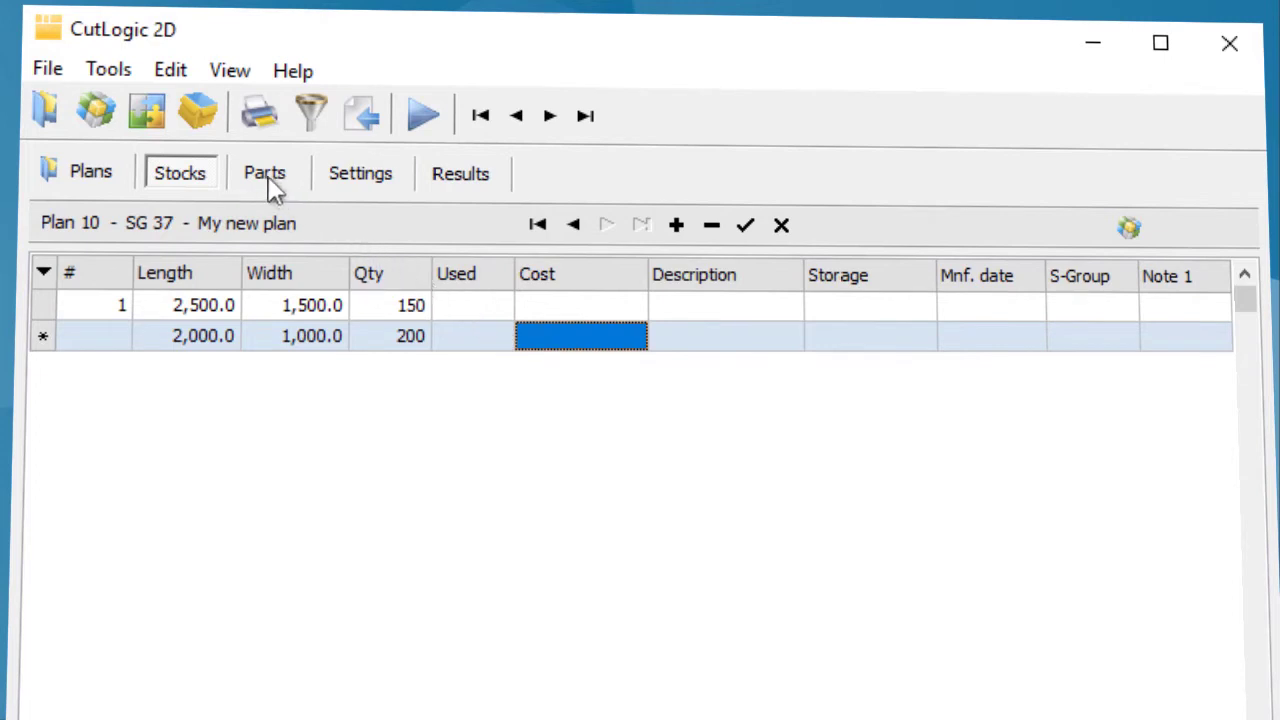
# - Enter a 400 × 200 part with quantity 1,000 in the parts list
pyautogui.click(268, 180)
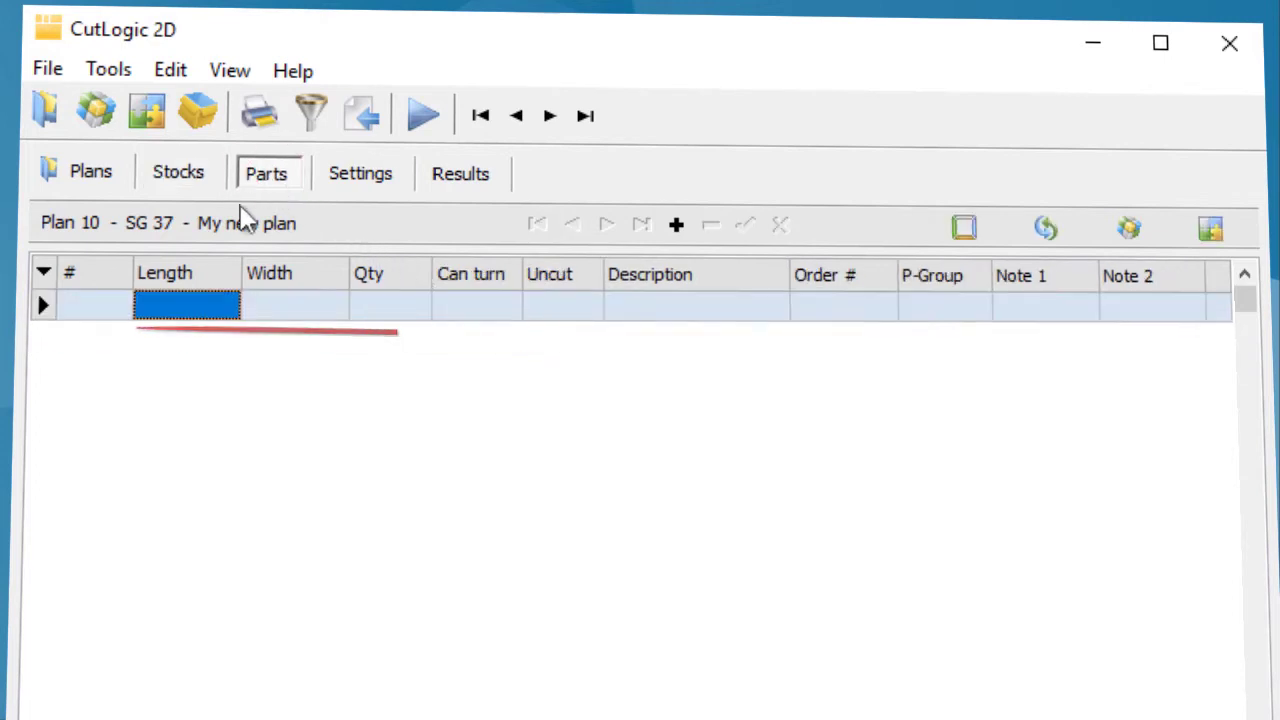
pyautogui.click(151, 316)
pyautogui.write('400')
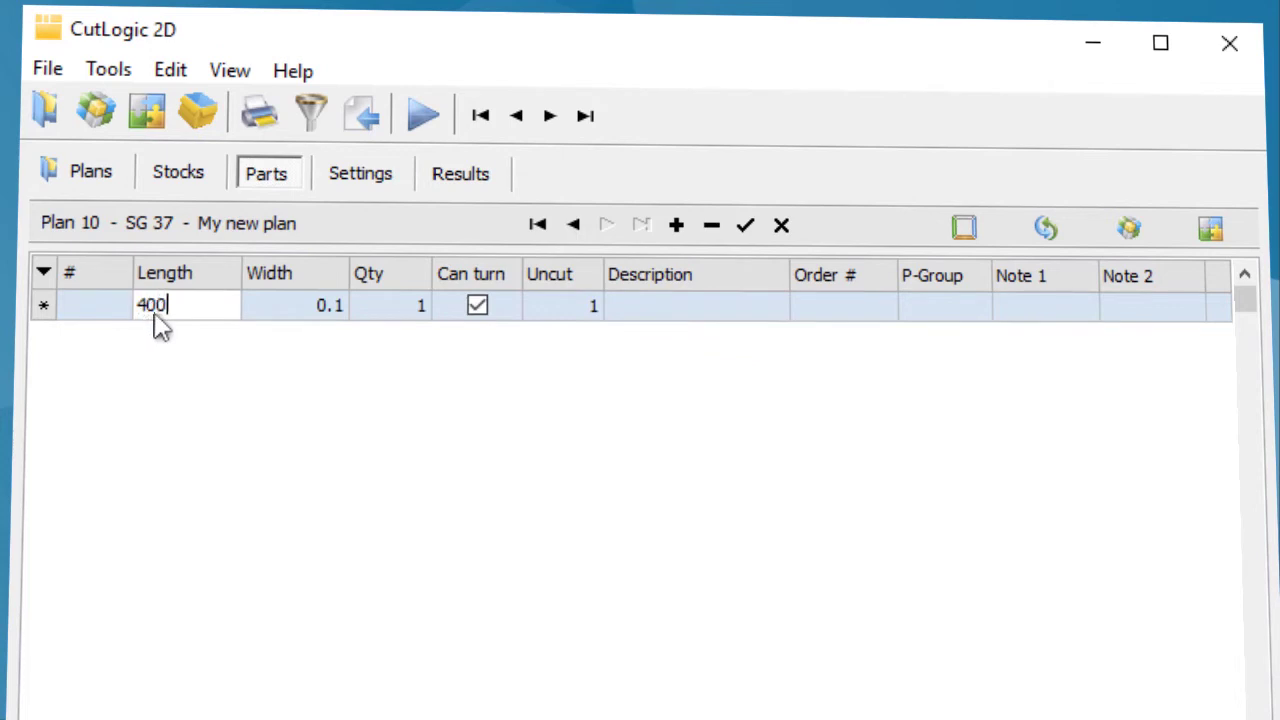
pyautogui.click(250, 312)
pyautogui.write('200')
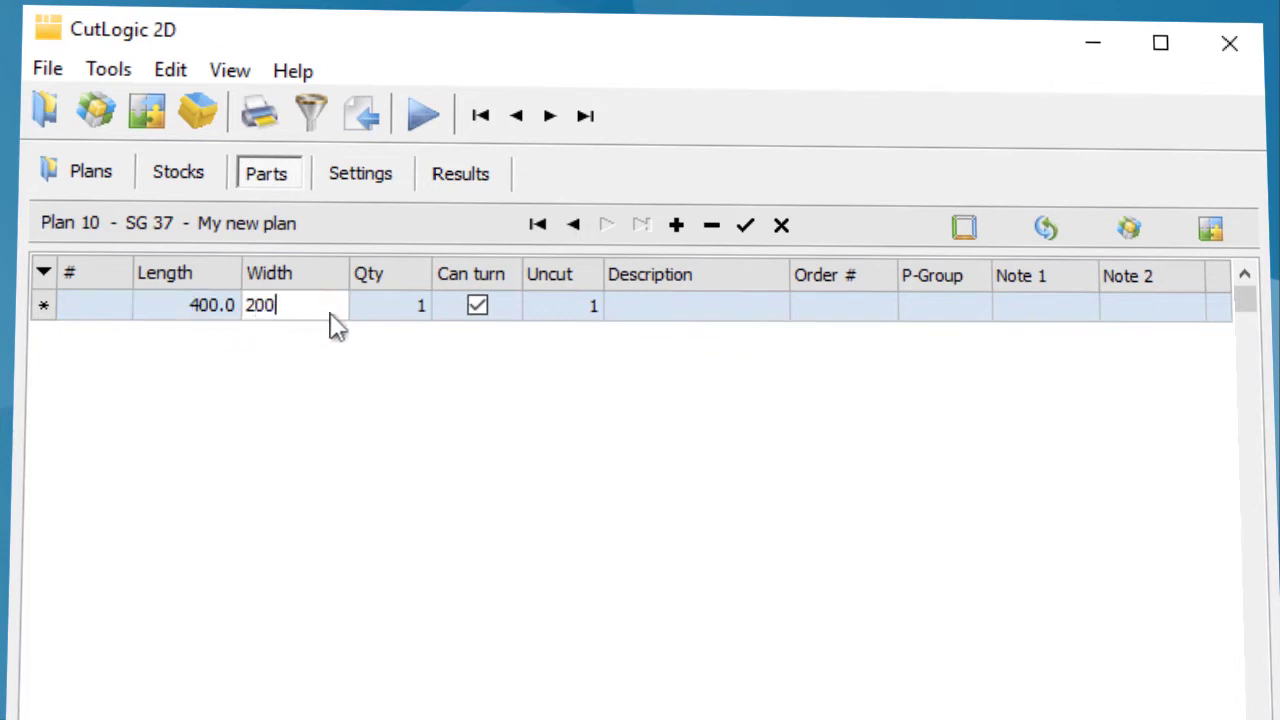
pyautogui.click(355, 311)
pyautogui.write('1000')
pyautogui.press('Down')
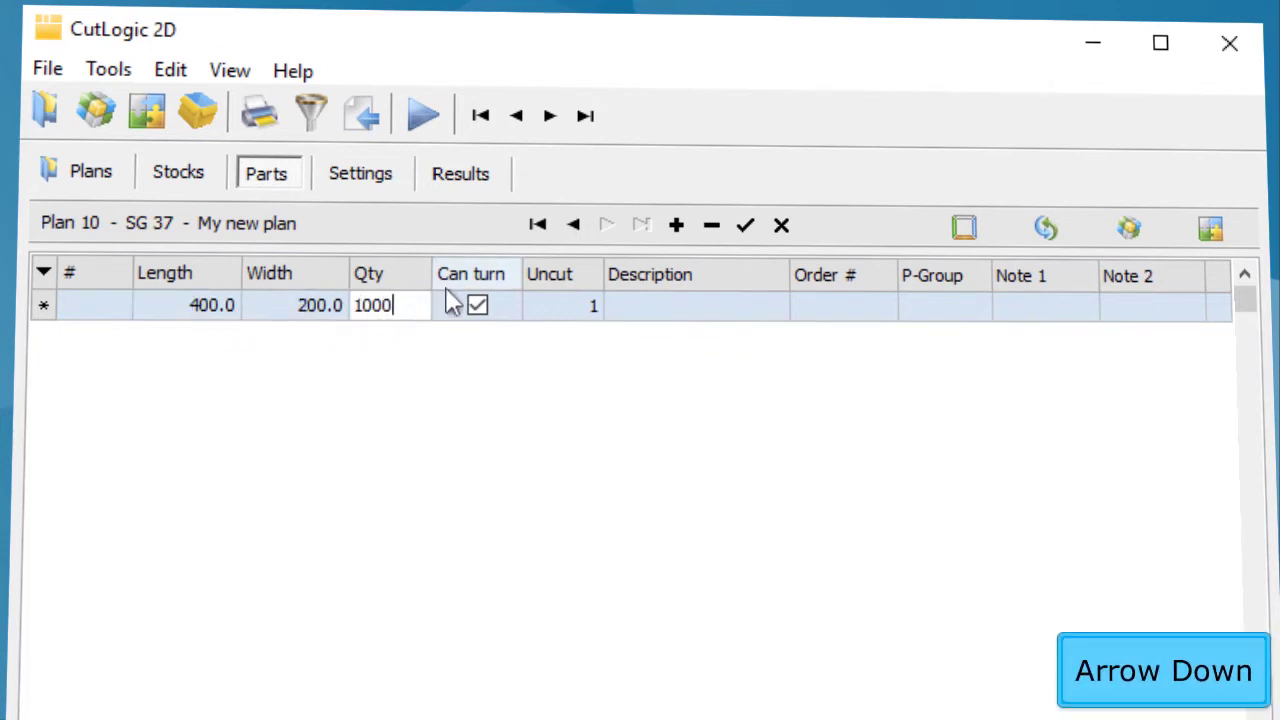
# - Add a second 600 × 400 part with quantity 1,000
pyautogui.click(677, 226)
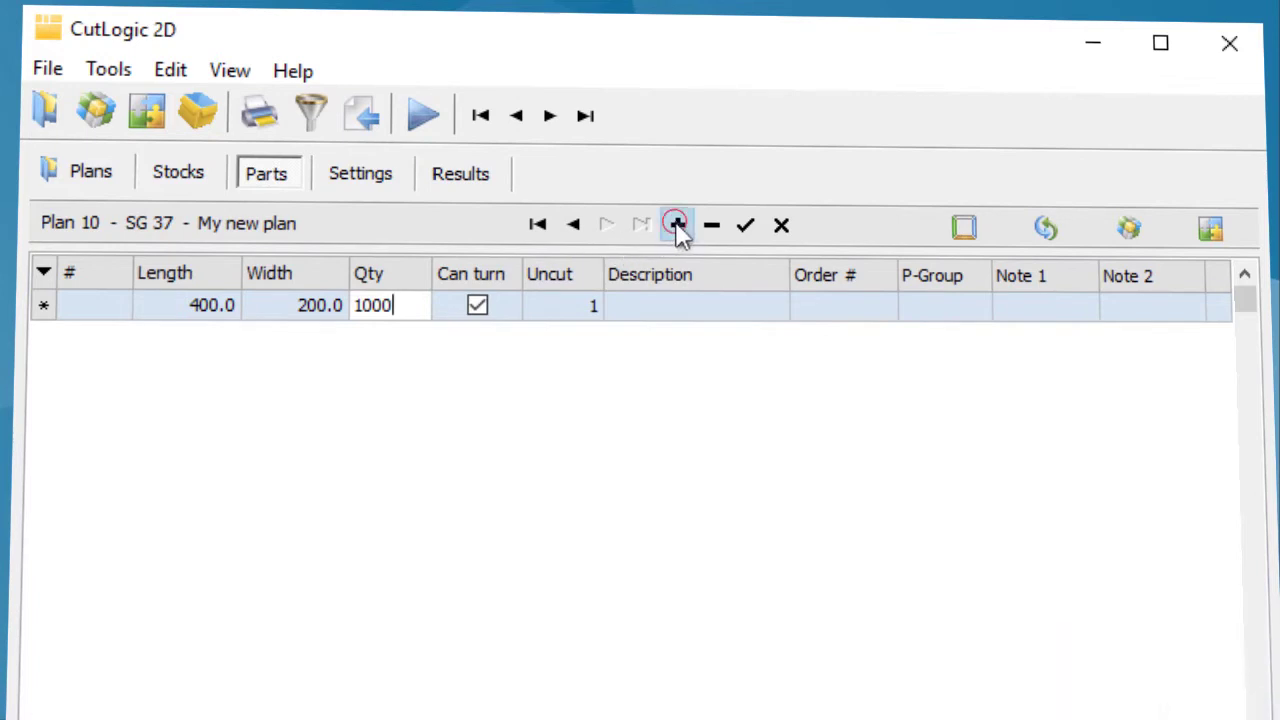
pyautogui.click(146, 348)
pyautogui.write('600')
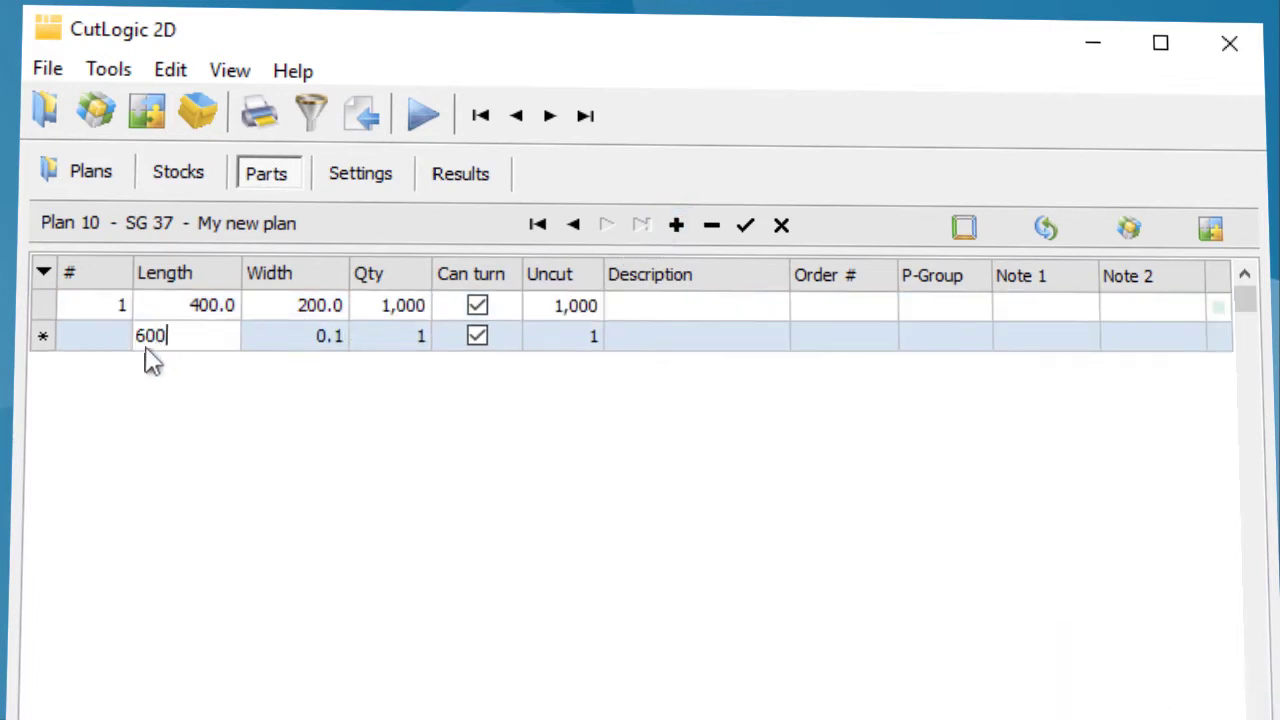
pyautogui.press('Tab')
pyautogui.write('40')
pyautogui.press('Tab')
pyautogui.write('1')
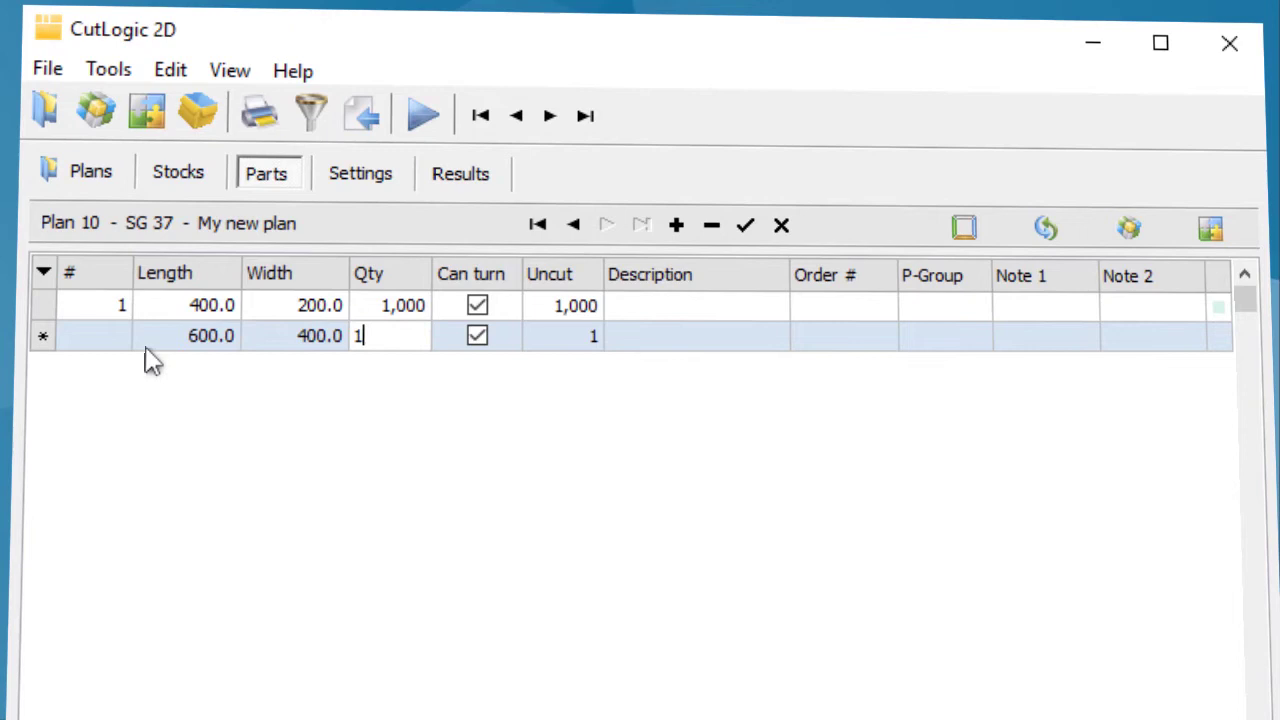
pyautogui.press('Return')
# - Add a third 750 × 500 part with quantity 1,000
pyautogui.click(149, 362)
pyautogui.write('7')
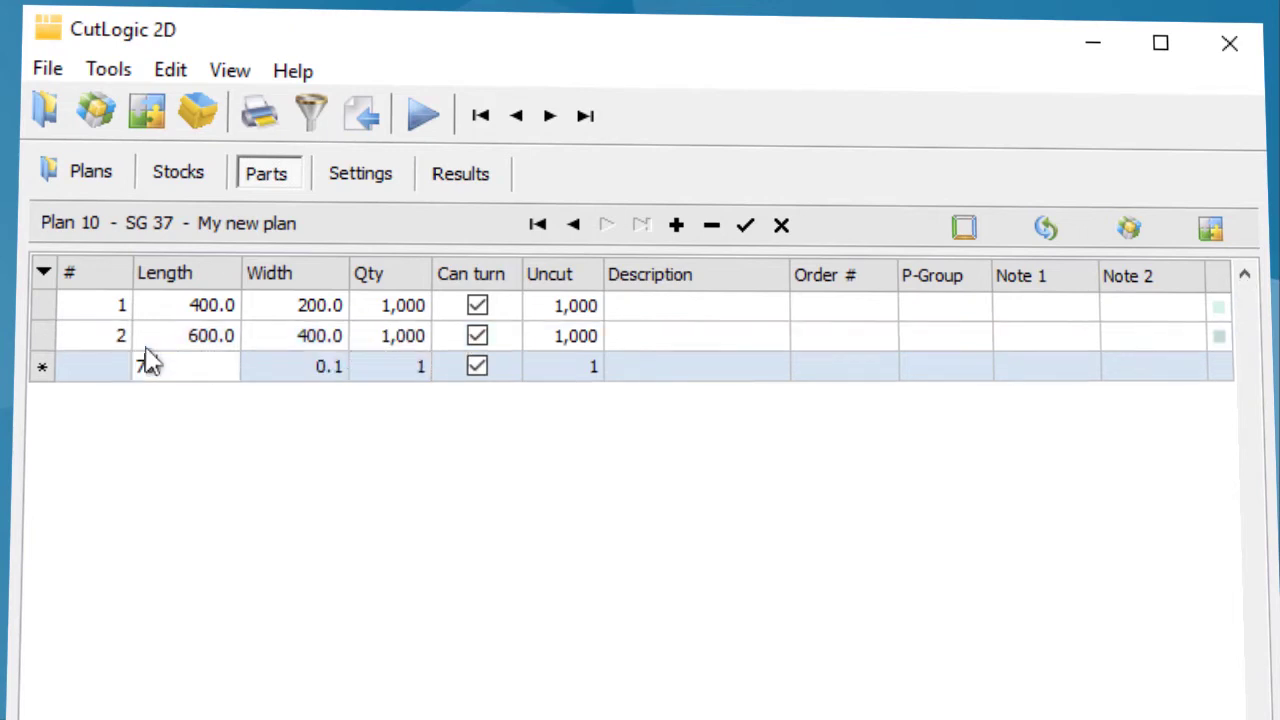
pyautogui.write('50')
pyautogui.press('Tab')
pyautogui.write('50')
pyautogui.press('Tab')
pyautogui.write('1')
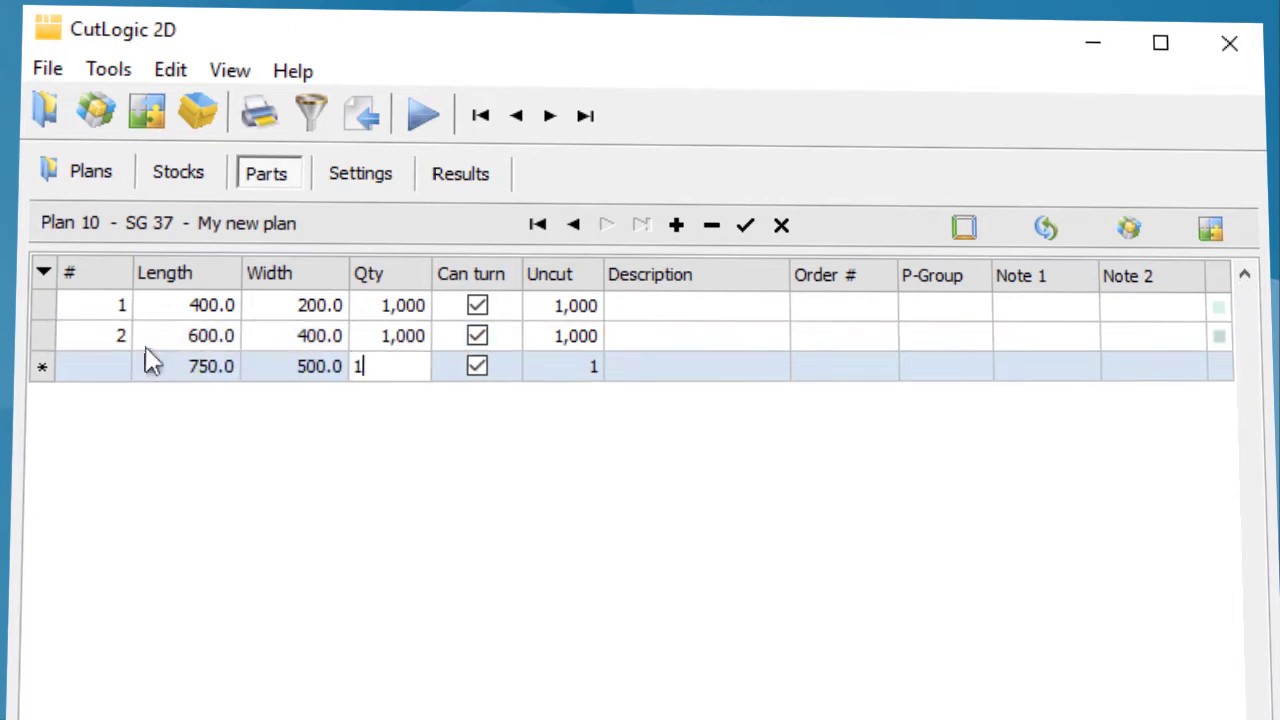
pyautogui.click(621, 378)
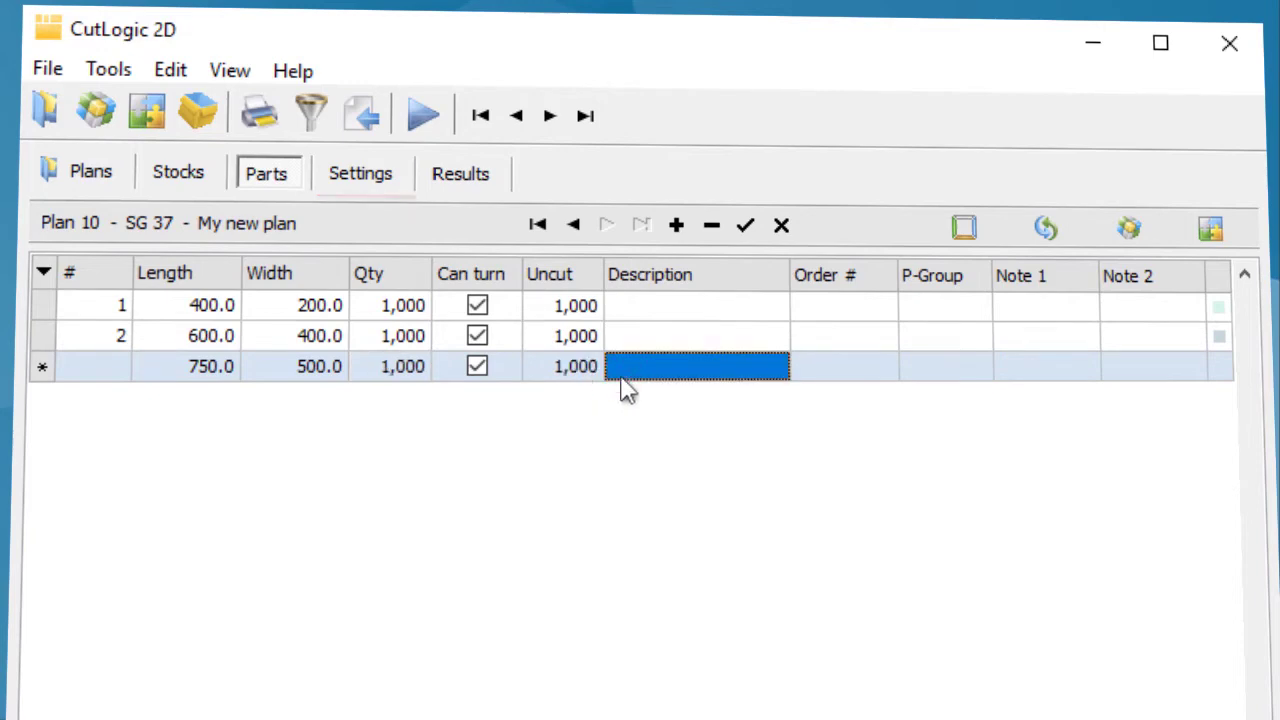
# - Set Guillotine cutting, minimum remnant 100 × 200, and store new remnants as Remnants
pyautogui.click(375, 180)
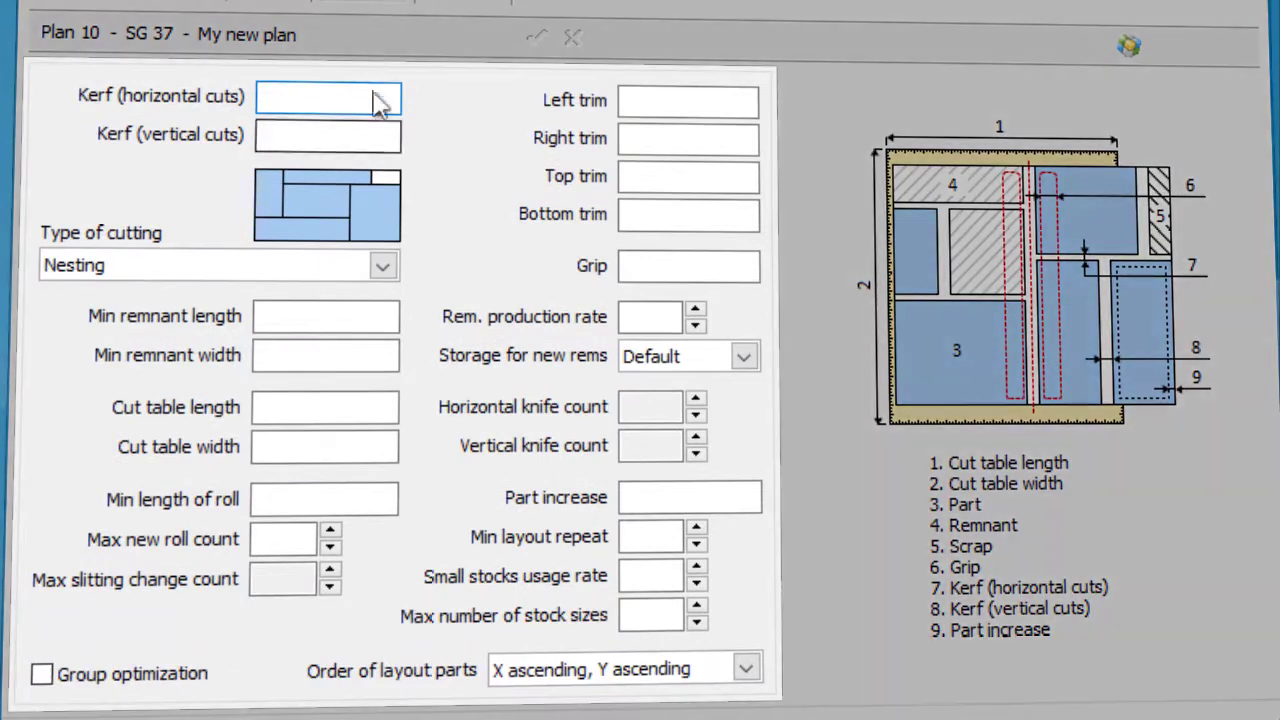
pyautogui.click(384, 266)
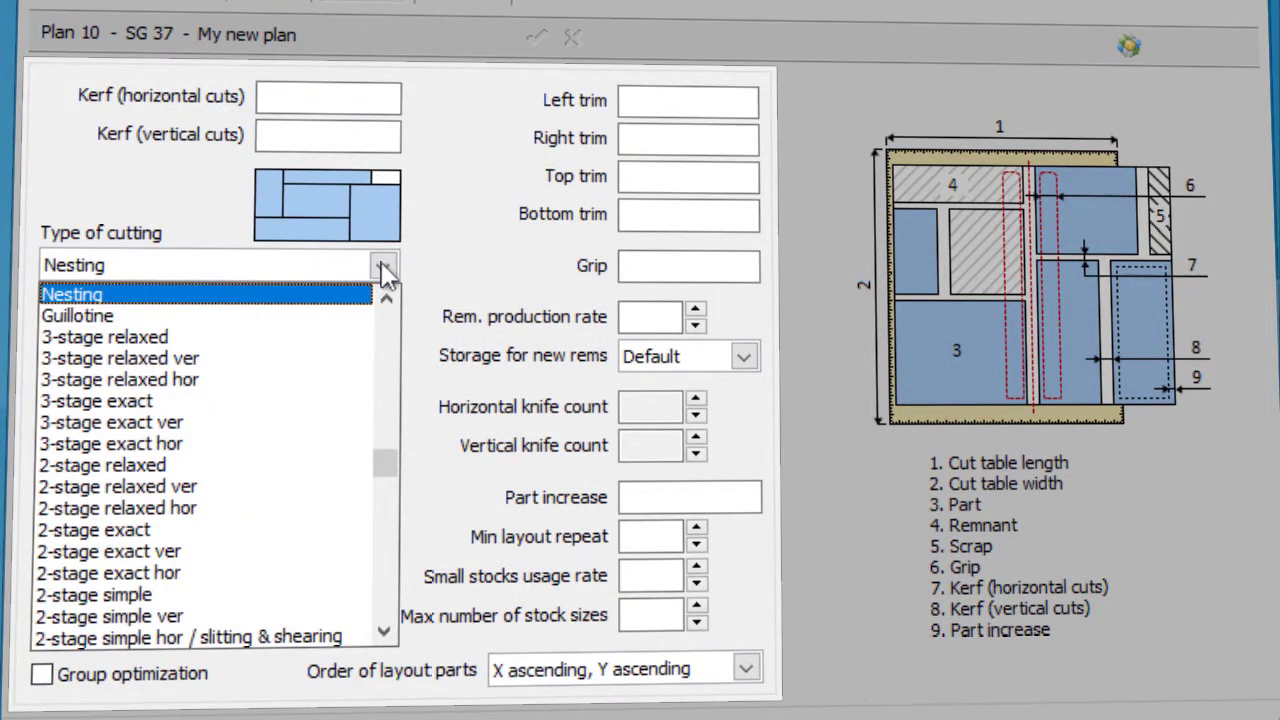
pyautogui.click(140, 316)
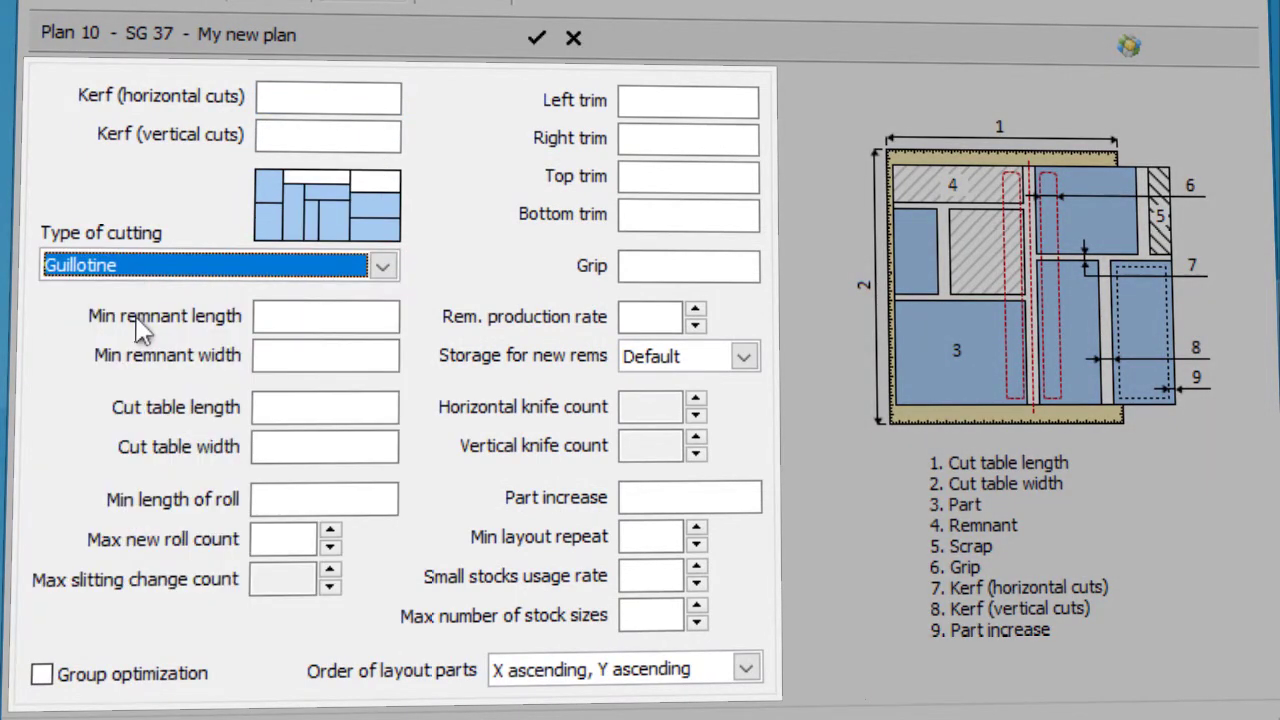
pyautogui.click(283, 316)
pyautogui.write('100')
pyautogui.click(288, 356)
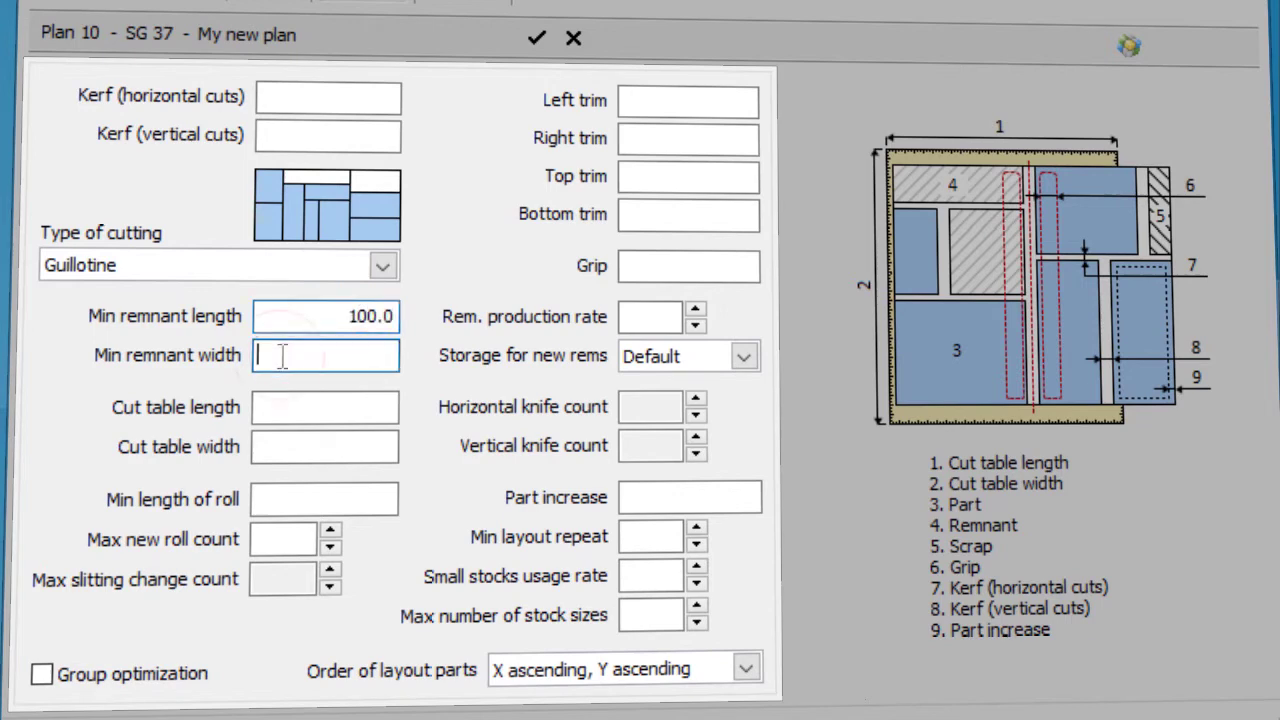
pyautogui.write('200')
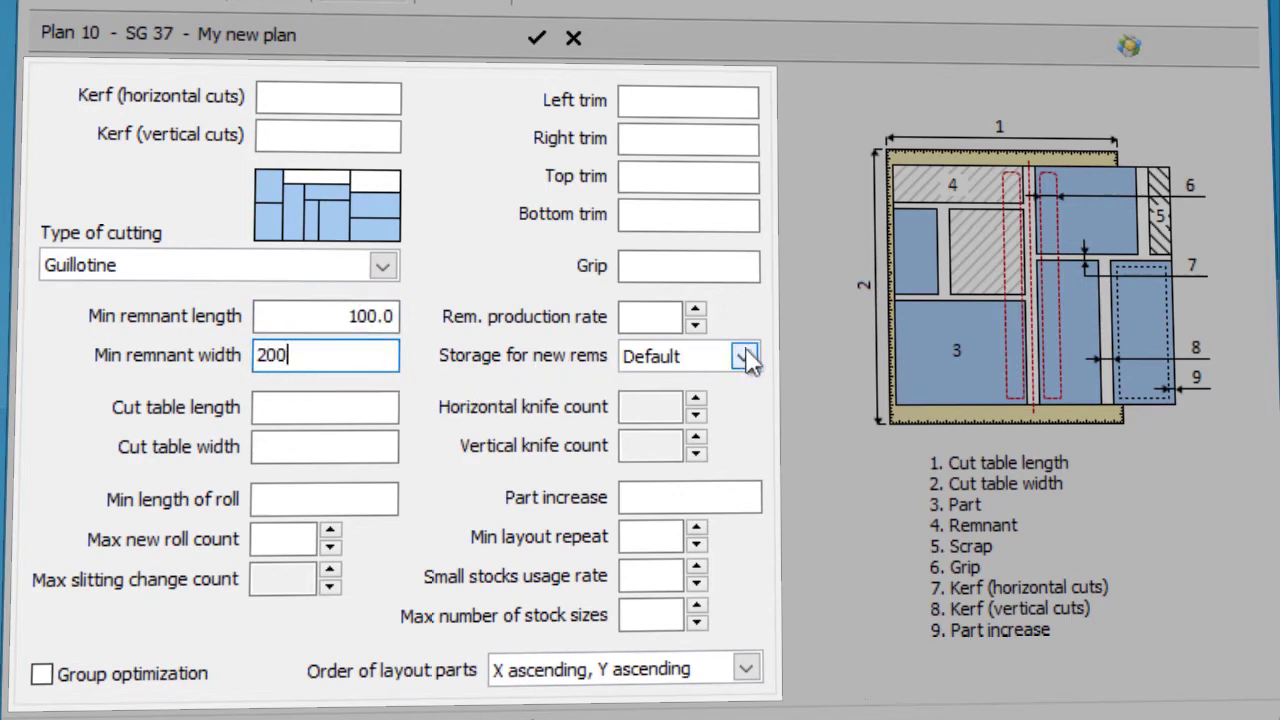
pyautogui.click(743, 356)
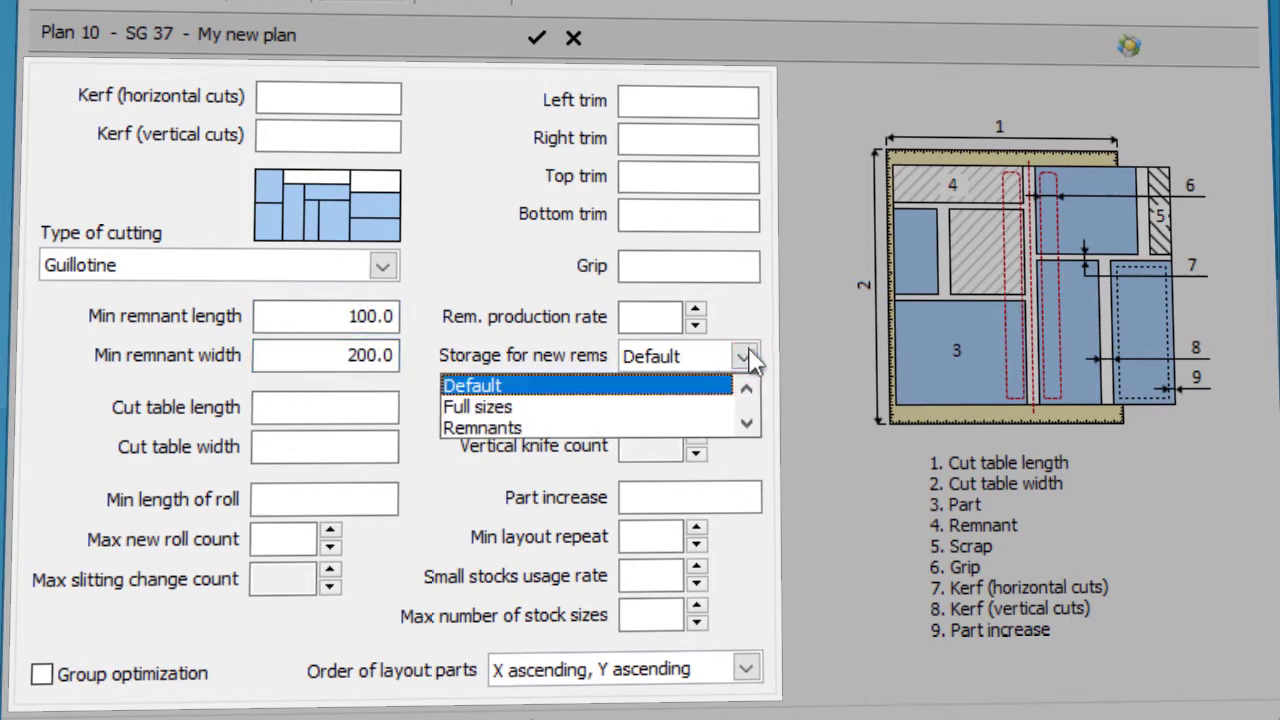
pyautogui.click(545, 428)
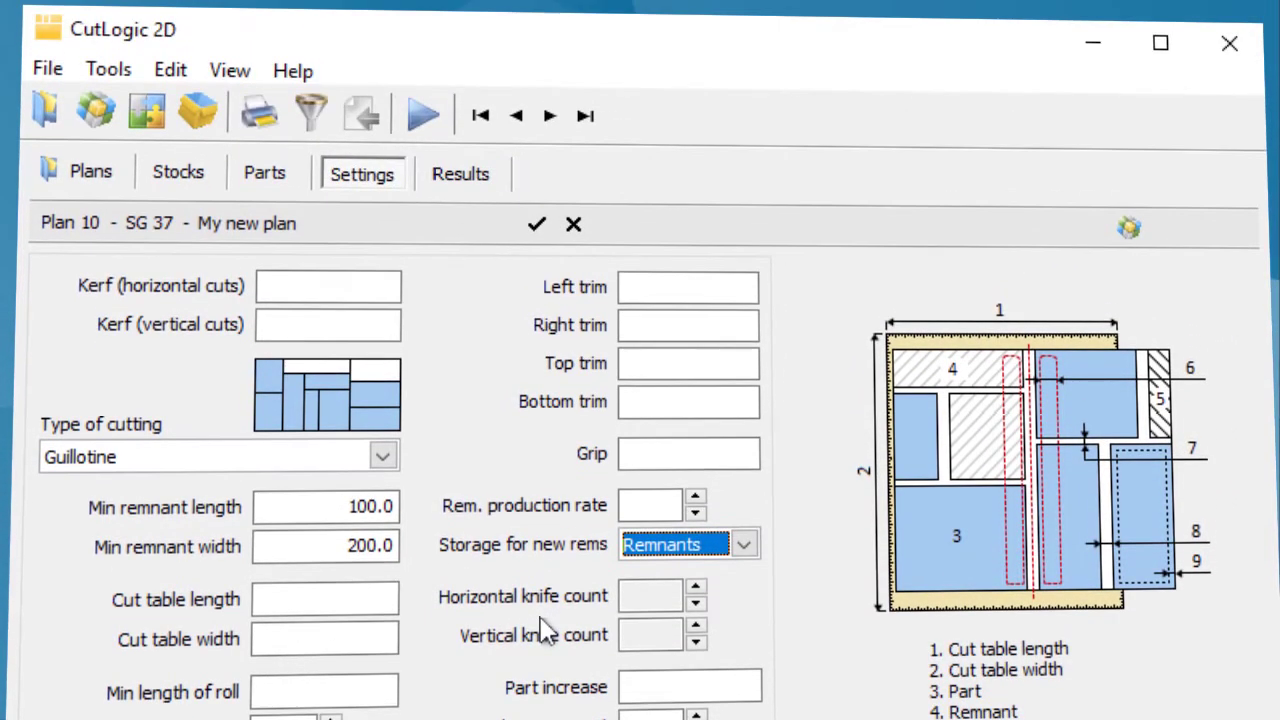
# - Run the optimization with F3 and stop it with Esc at 99.86% yield
pyautogui.press('F3')
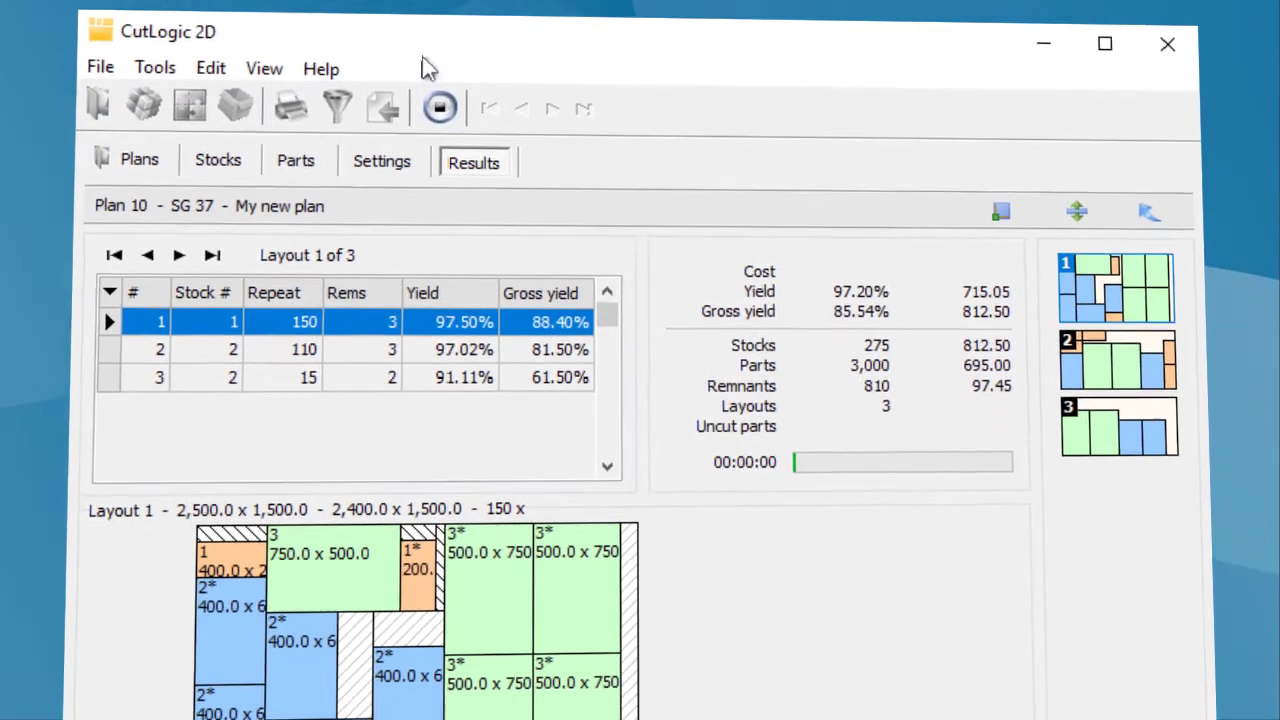
pyautogui.press('Escape')
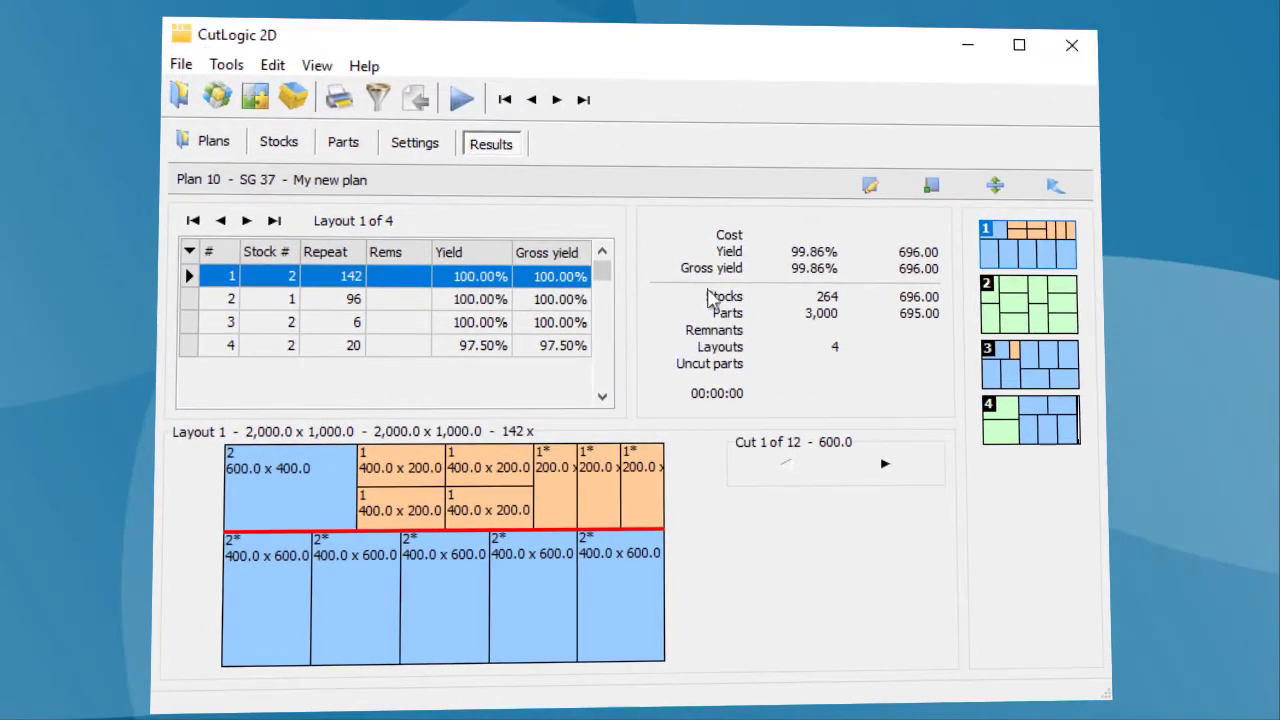
# - Step through the cut sequence of layout 1 to its final cut
pyautogui.click(904, 468)
pyautogui.click(904, 468)
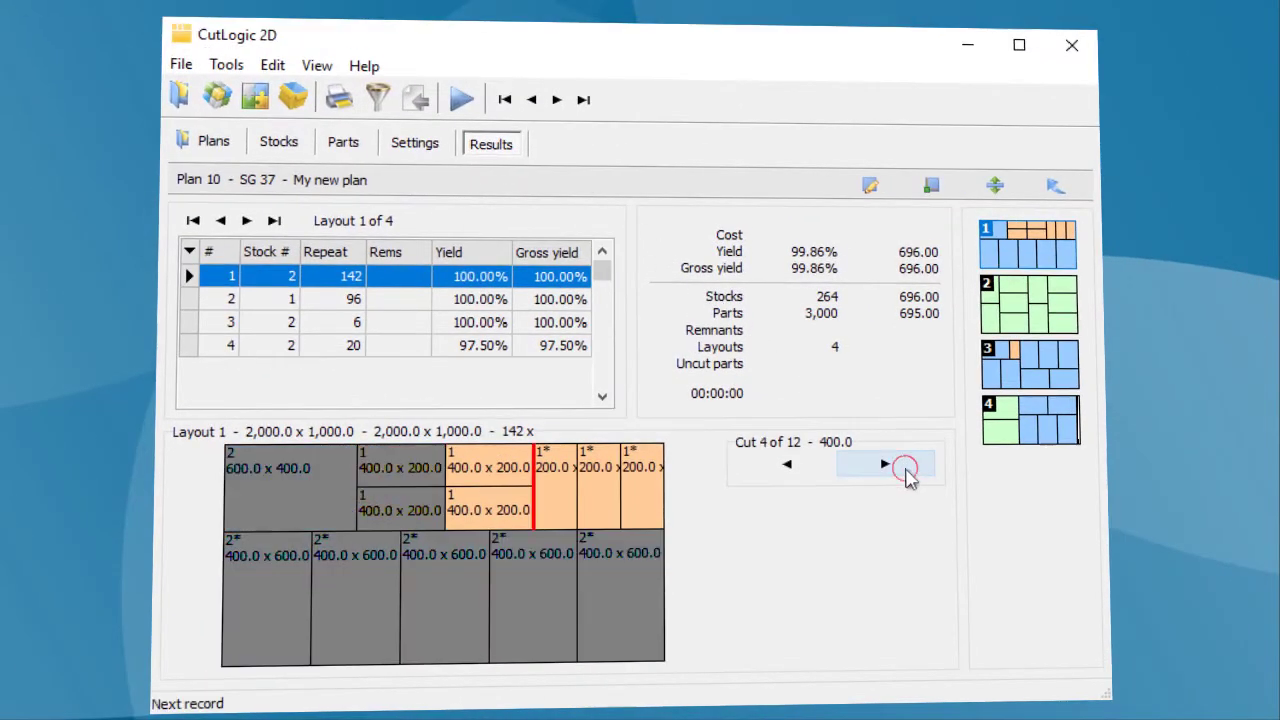
pyautogui.click(904, 468)
pyautogui.click(904, 468)
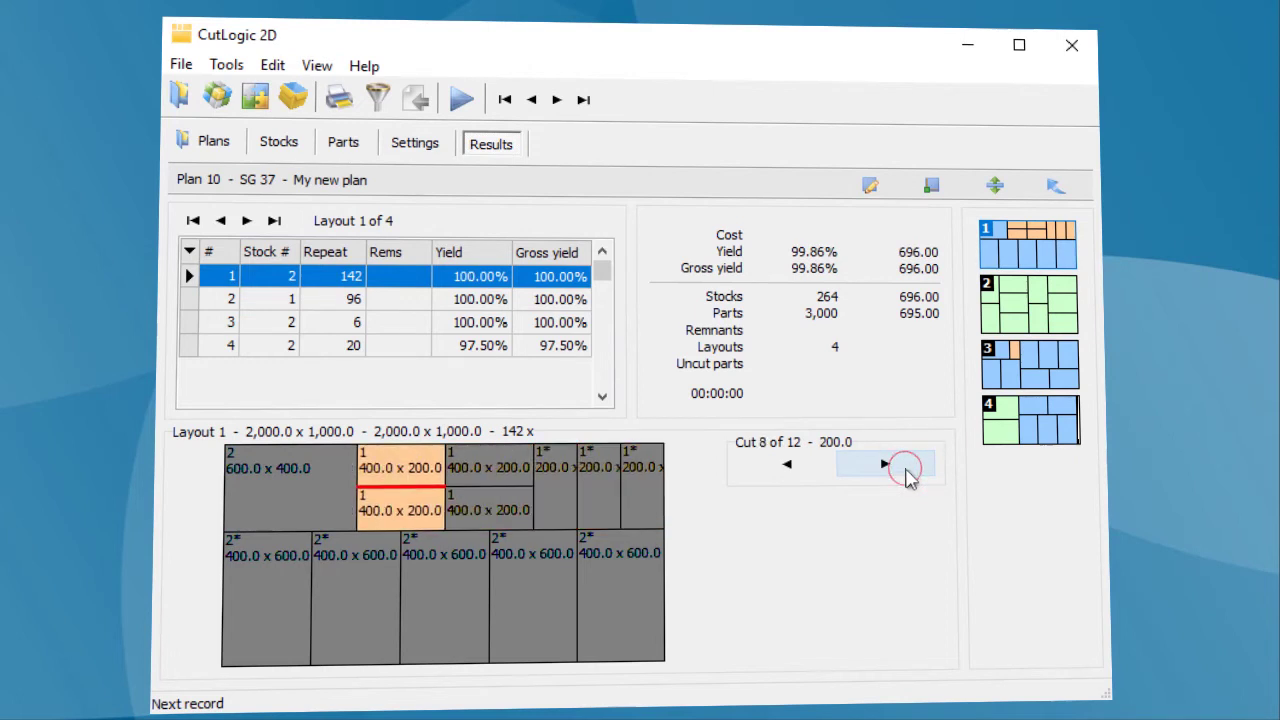
pyautogui.click(904, 468)
pyautogui.click(904, 468)
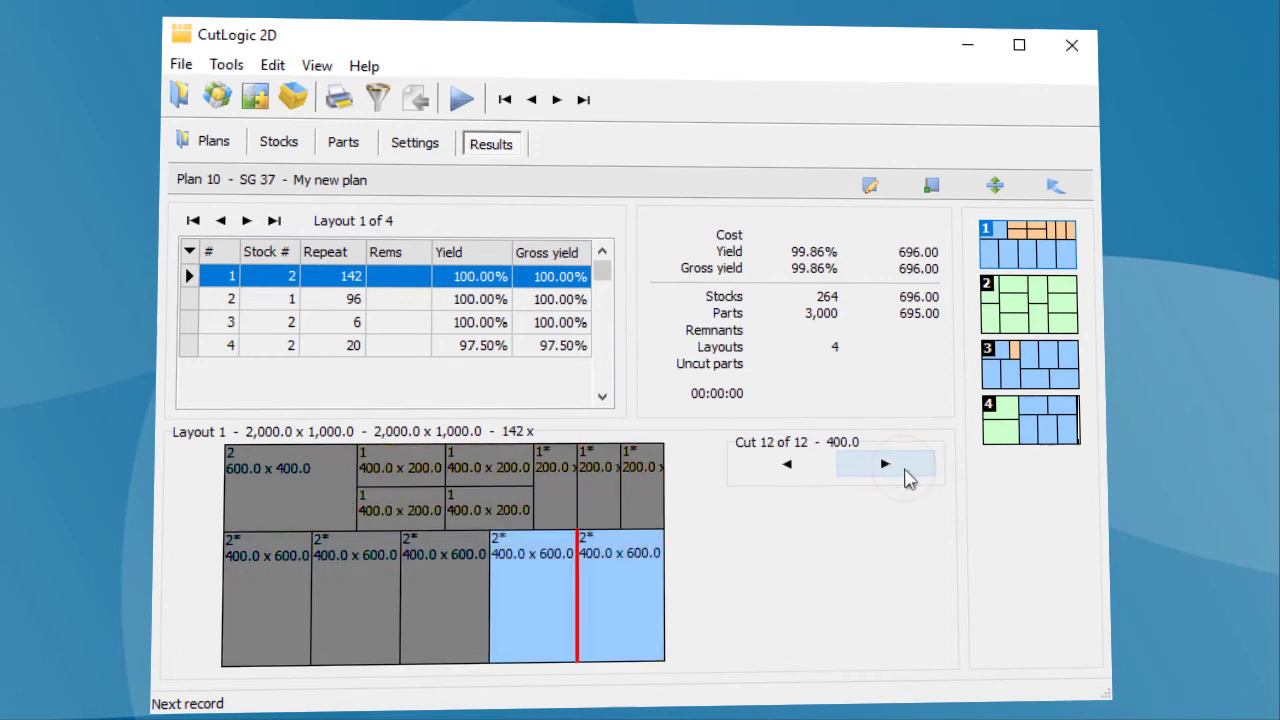
# - Review layouts 2, 3 and 4 with their cut sequences
pyautogui.click(1030, 314)
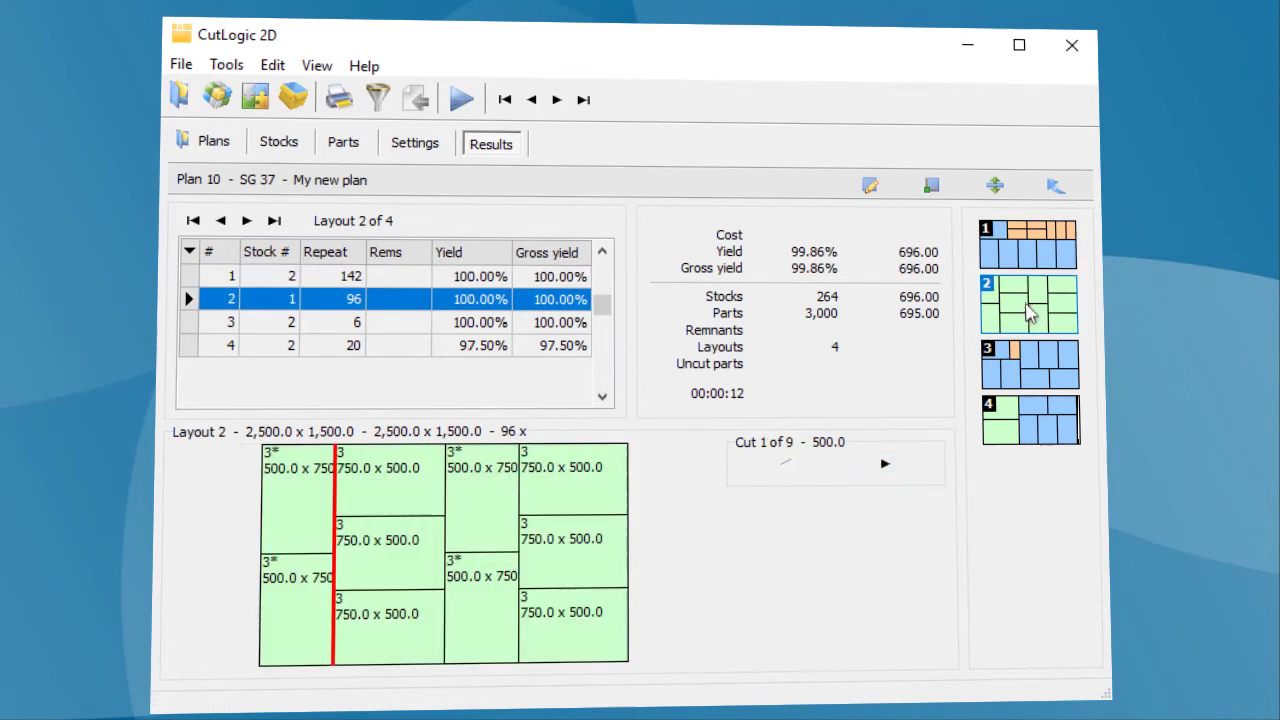
pyautogui.click(1030, 372)
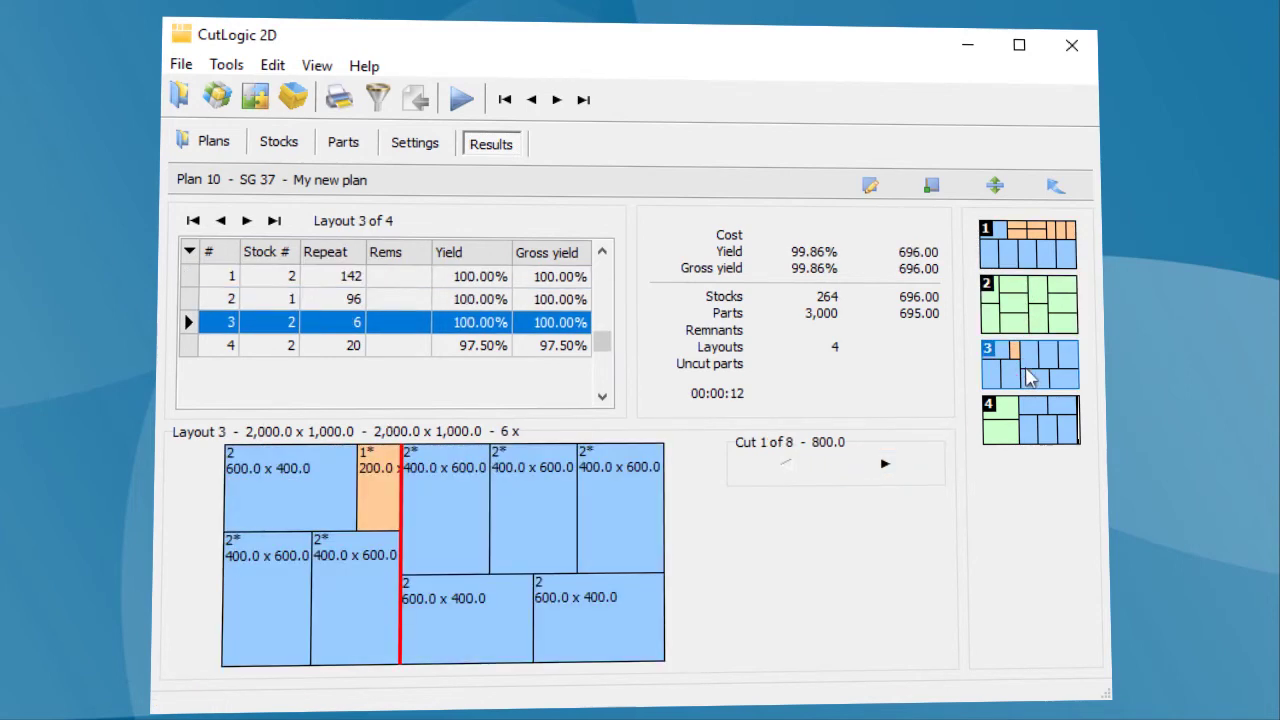
pyautogui.click(1031, 427)
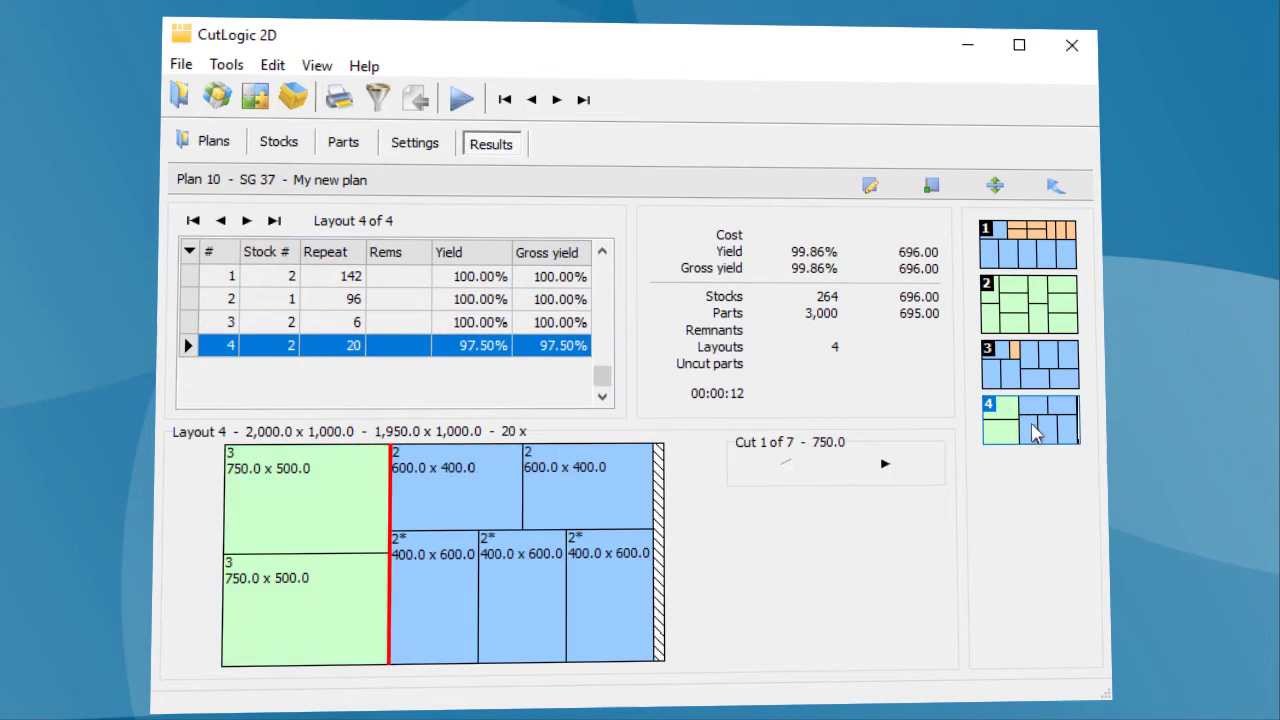
pyautogui.hotkey('ctrl', 'p')
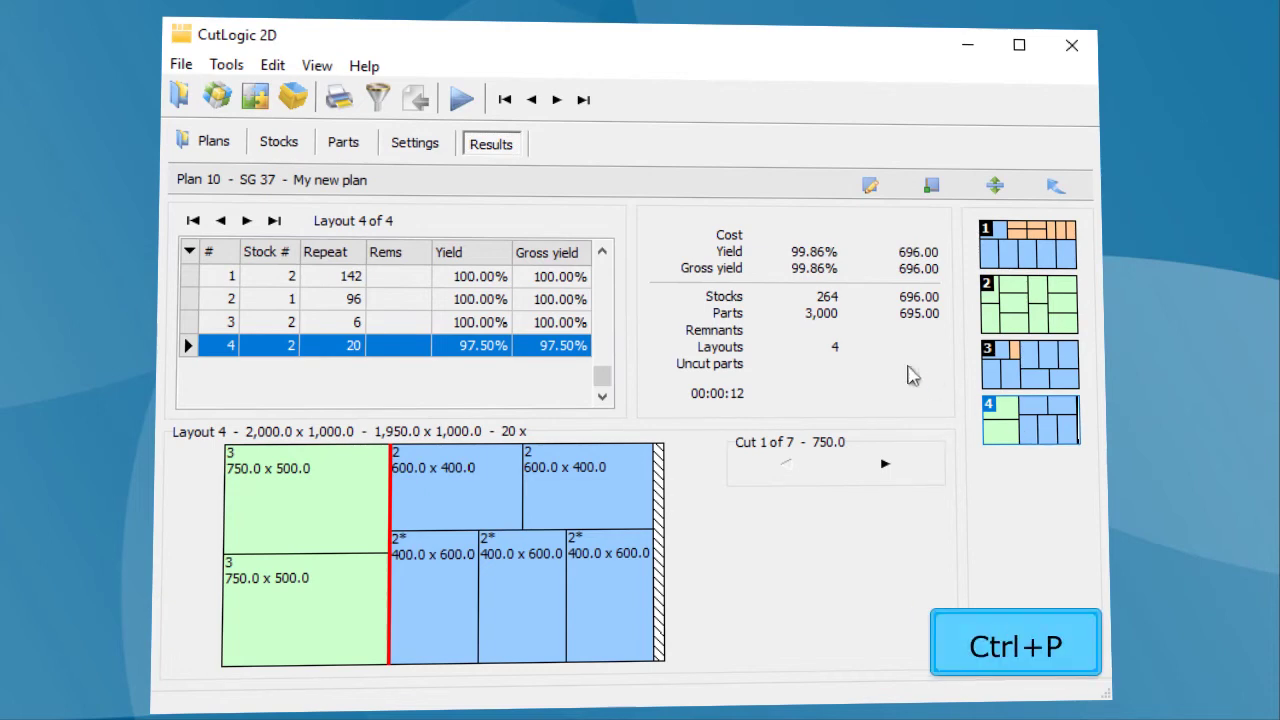
# - Preview the Cutting layouts report from the plan reports list
pyautogui.click(339, 97)
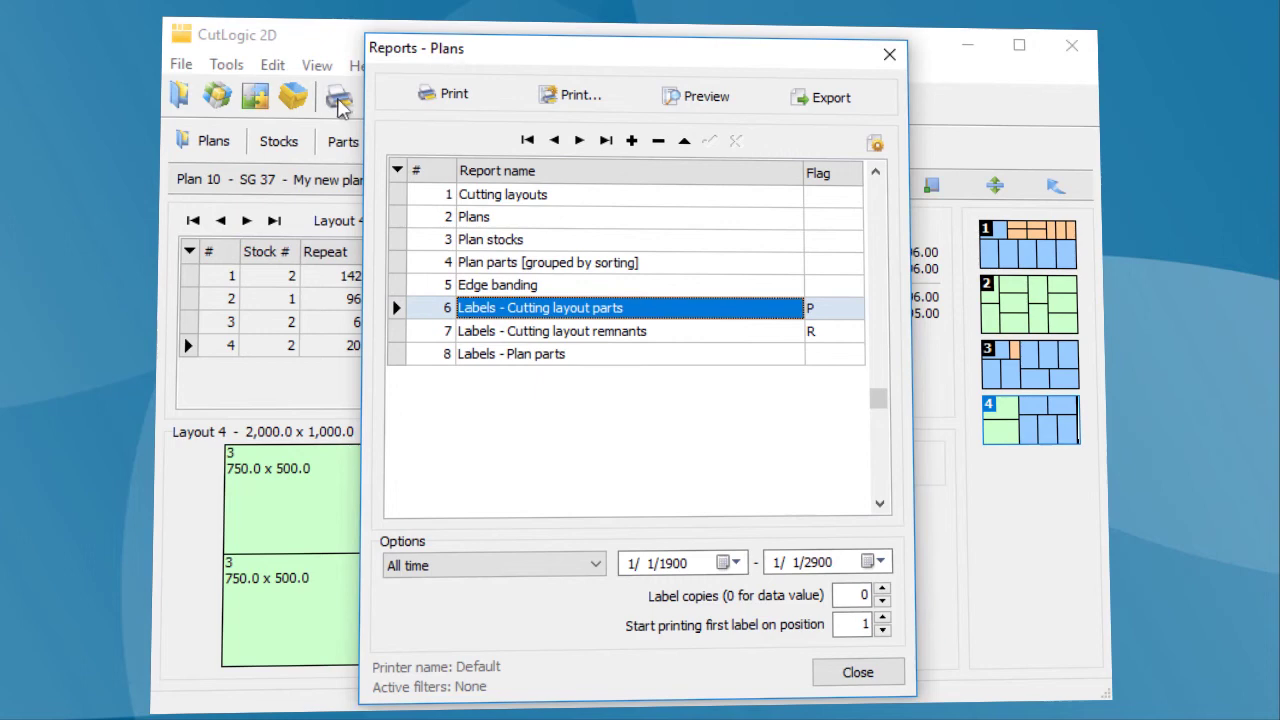
pyautogui.click(490, 197)
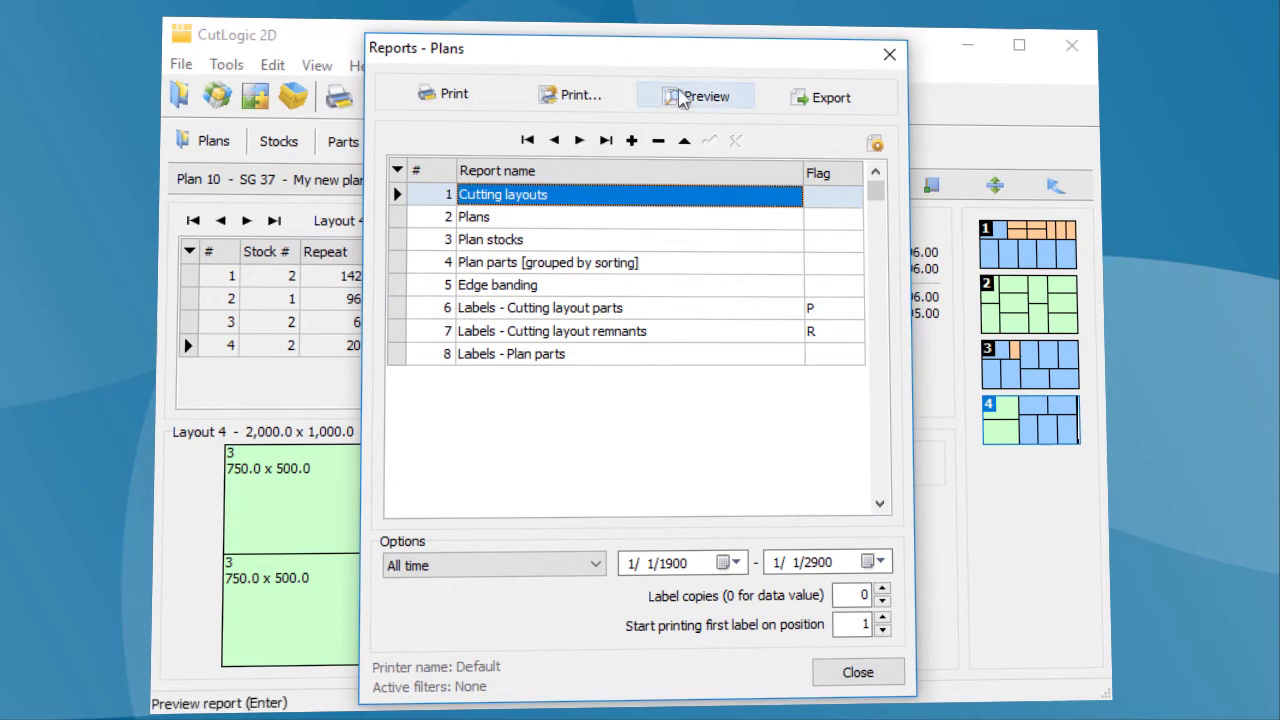
pyautogui.click(686, 96)
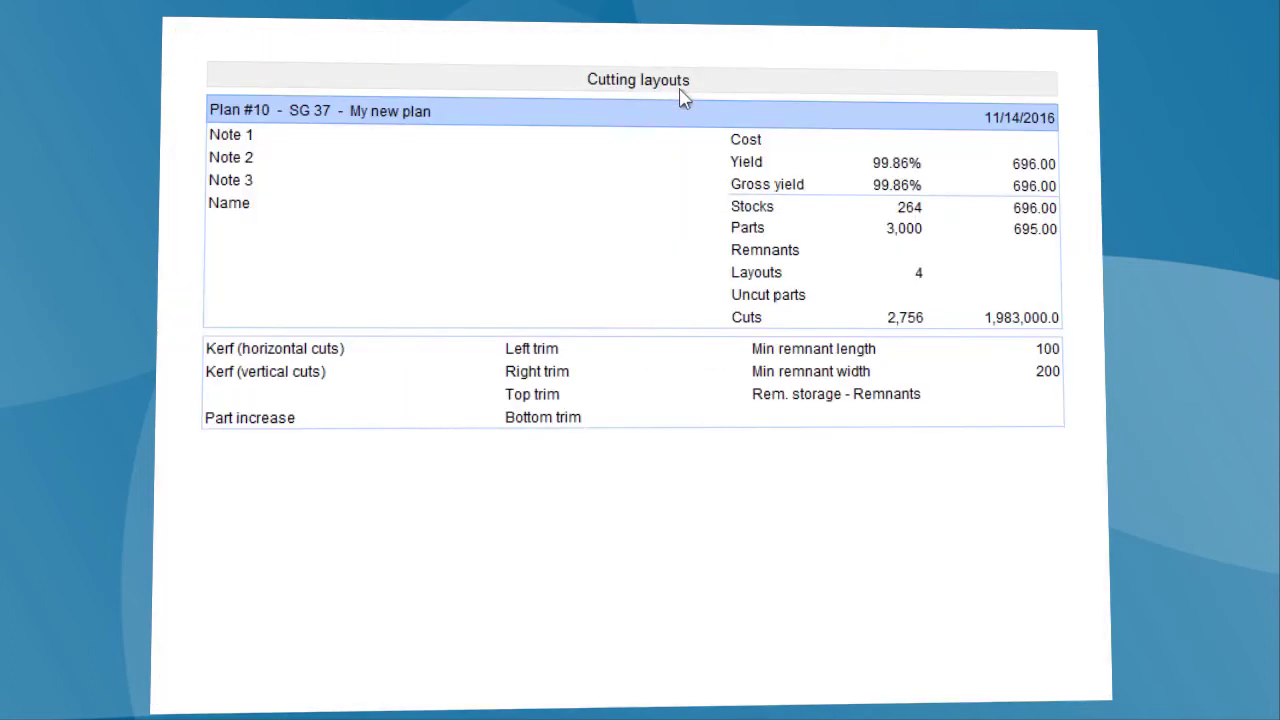
# - Scroll through the Cutting layouts report pages, then close the preview
pyautogui.scroll(-5, 680, 96)
pyautogui.scroll(-3, 680, 96)
pyautogui.scroll(-3, 680, 96)
pyautogui.scroll(-5, 680, 96)
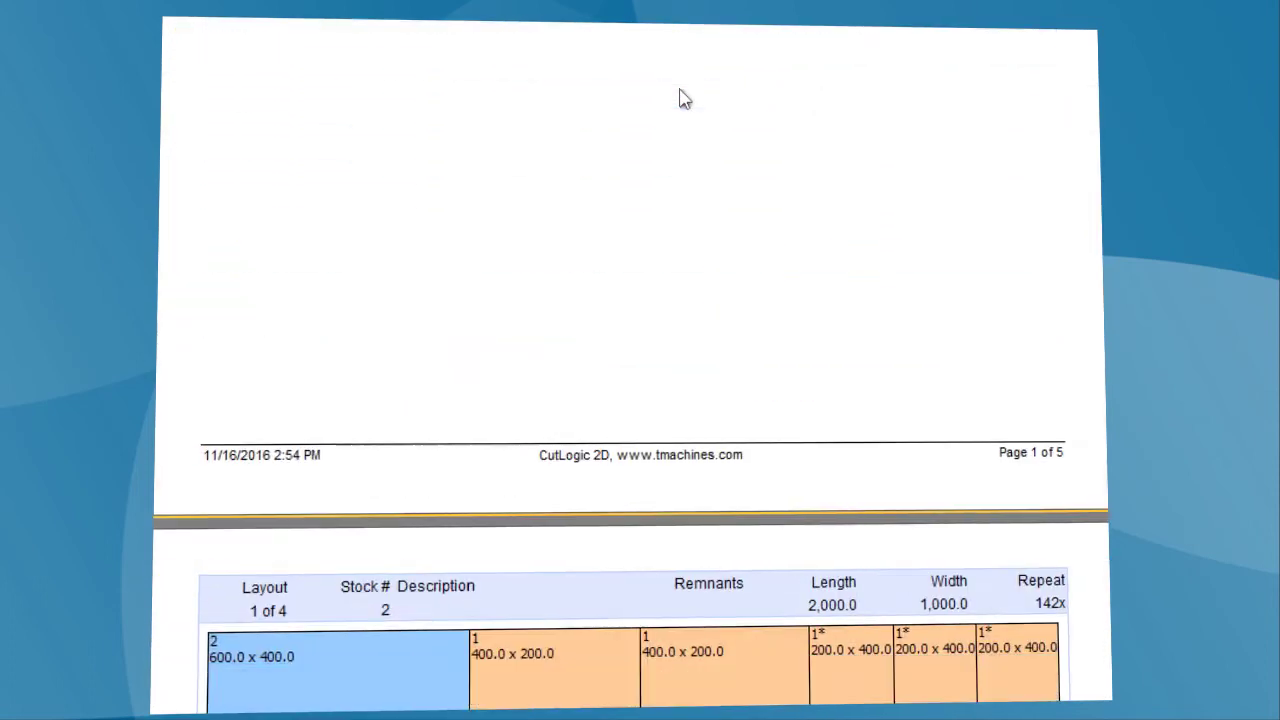
pyautogui.scroll(-5, 680, 96)
pyautogui.scroll(-4, 680, 96)
pyautogui.scroll(-2, 680, 96)
pyautogui.scroll(-5, 680, 96)
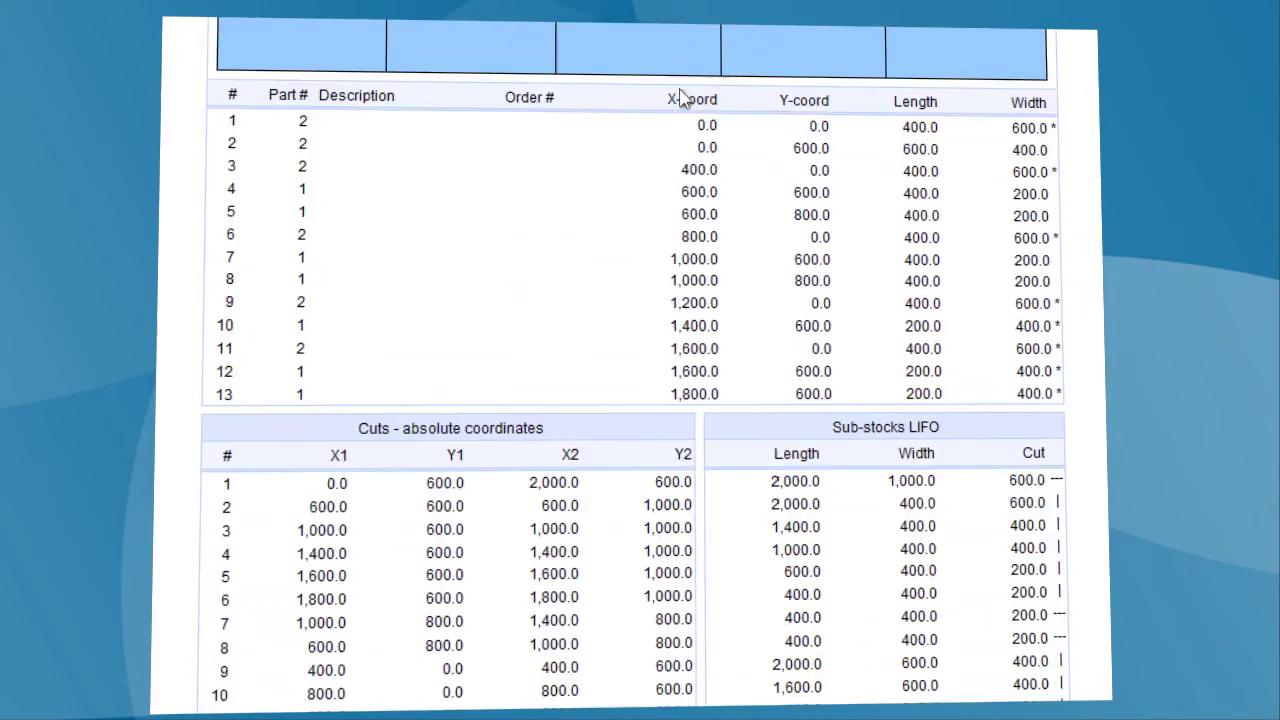
pyautogui.scroll(-5, 680, 96)
pyautogui.scroll(-5, 680, 96)
pyautogui.scroll(-5, 680, 96)
pyautogui.scroll(-3, 680, 96)
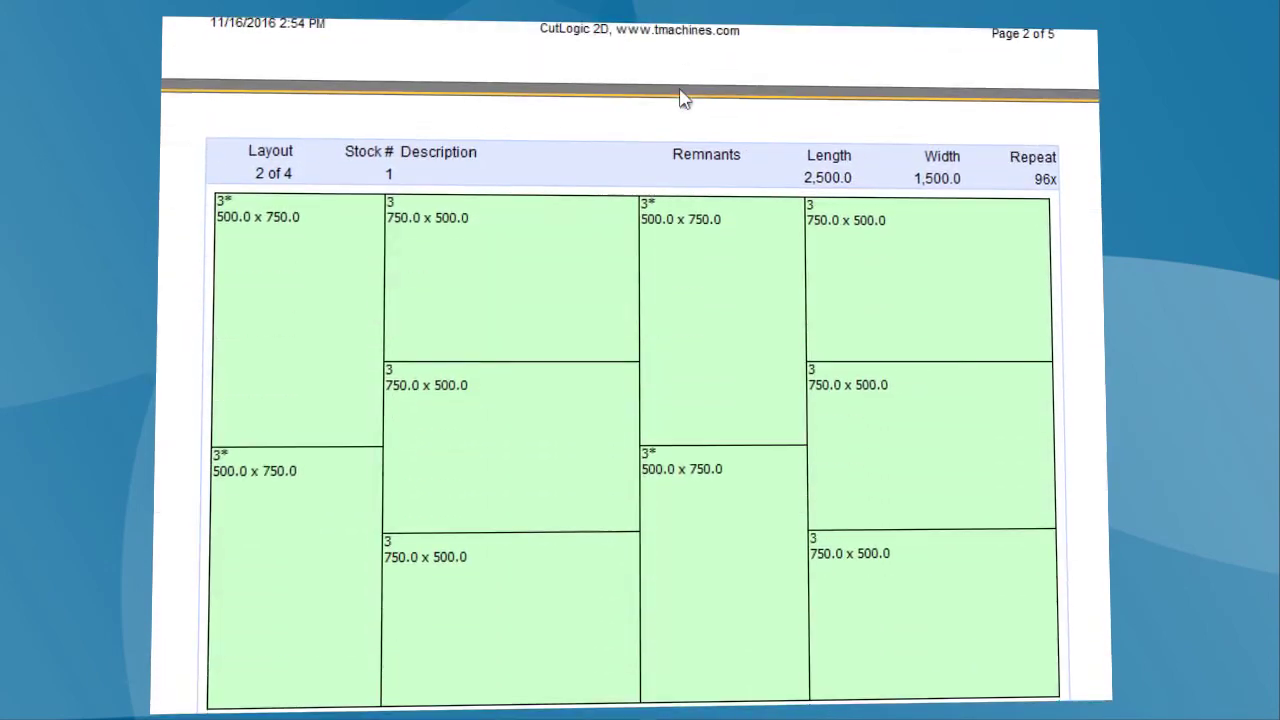
pyautogui.scroll(-2, 680, 96)
pyautogui.scroll(-3, 680, 96)
pyautogui.scroll(-3, 680, 96)
pyautogui.scroll(-5, 680, 96)
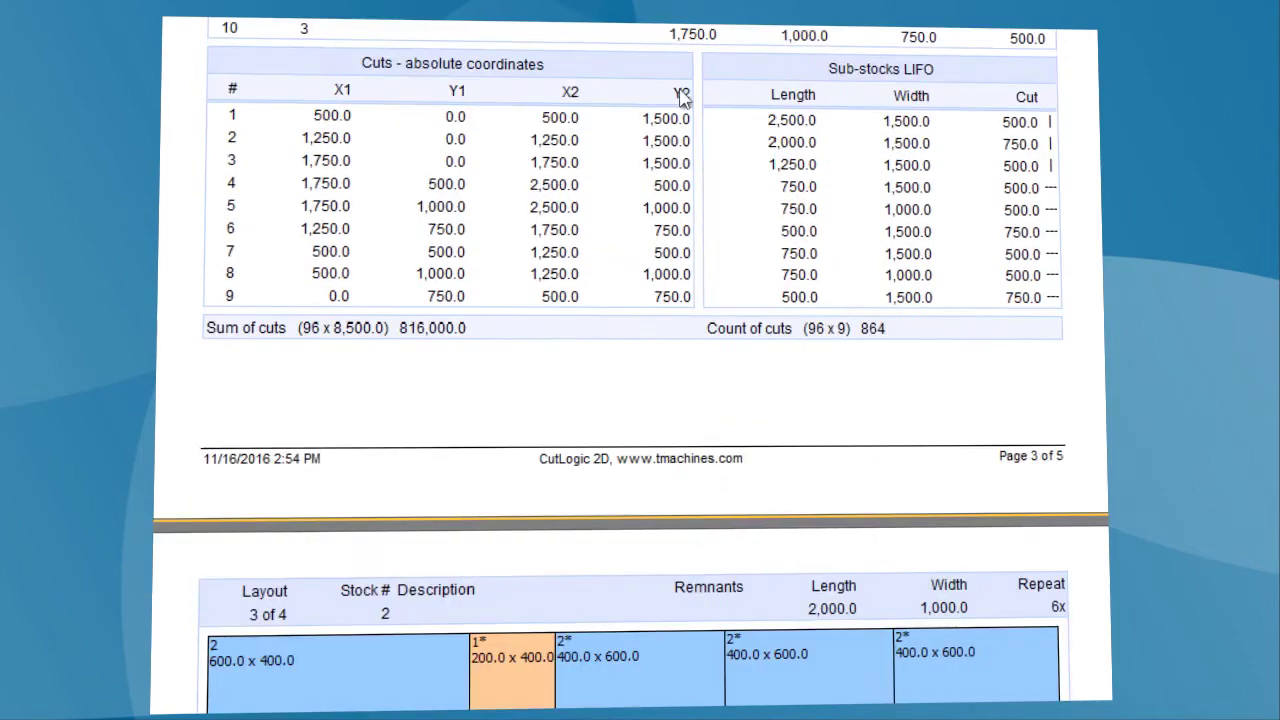
pyautogui.scroll(-4, 680, 96)
pyautogui.scroll(-5, 680, 96)
pyautogui.scroll(-2, 680, 96)
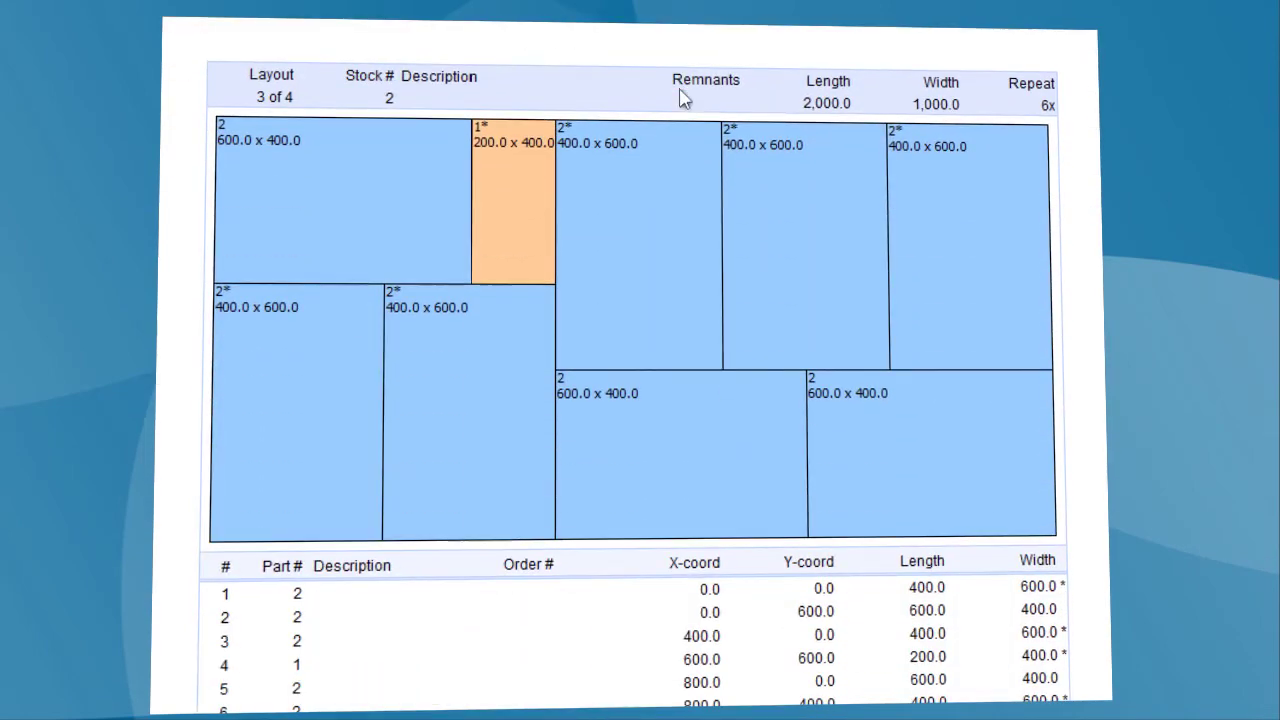
pyautogui.press('Escape')
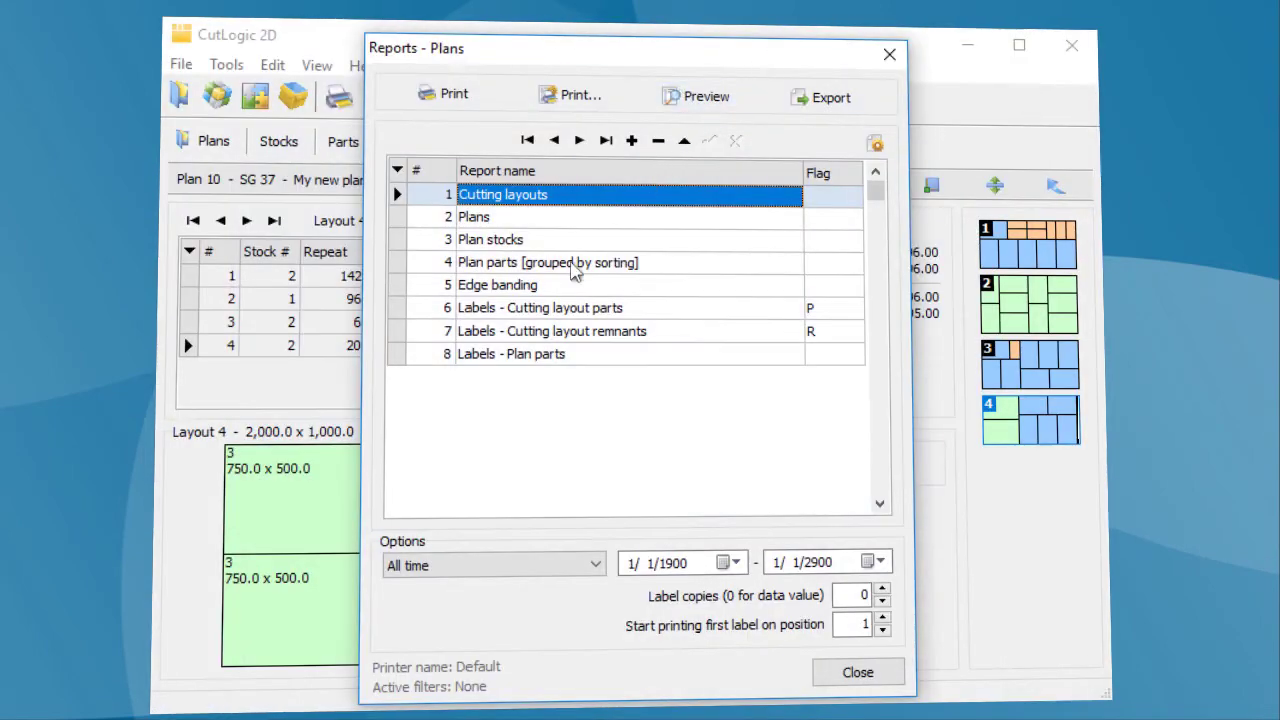
# - Preview the Labels - Cutting layout parts report
pyautogui.click(538, 313)
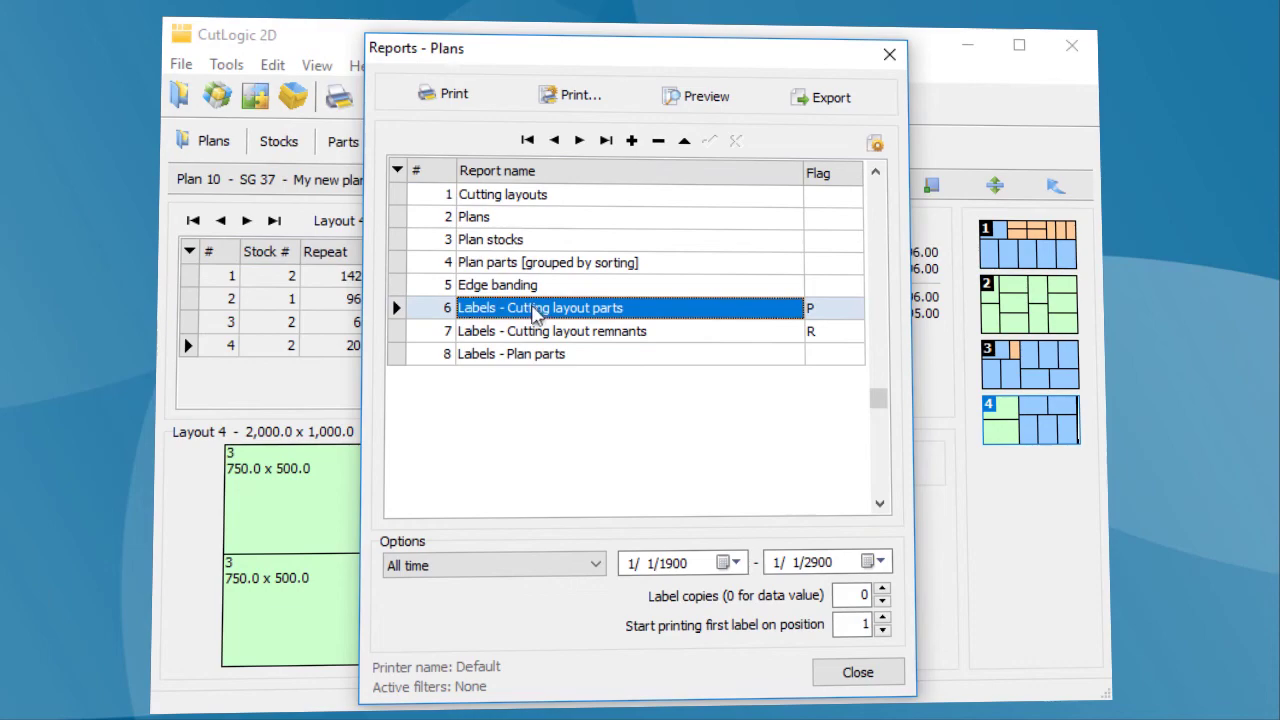
pyautogui.click(698, 98)
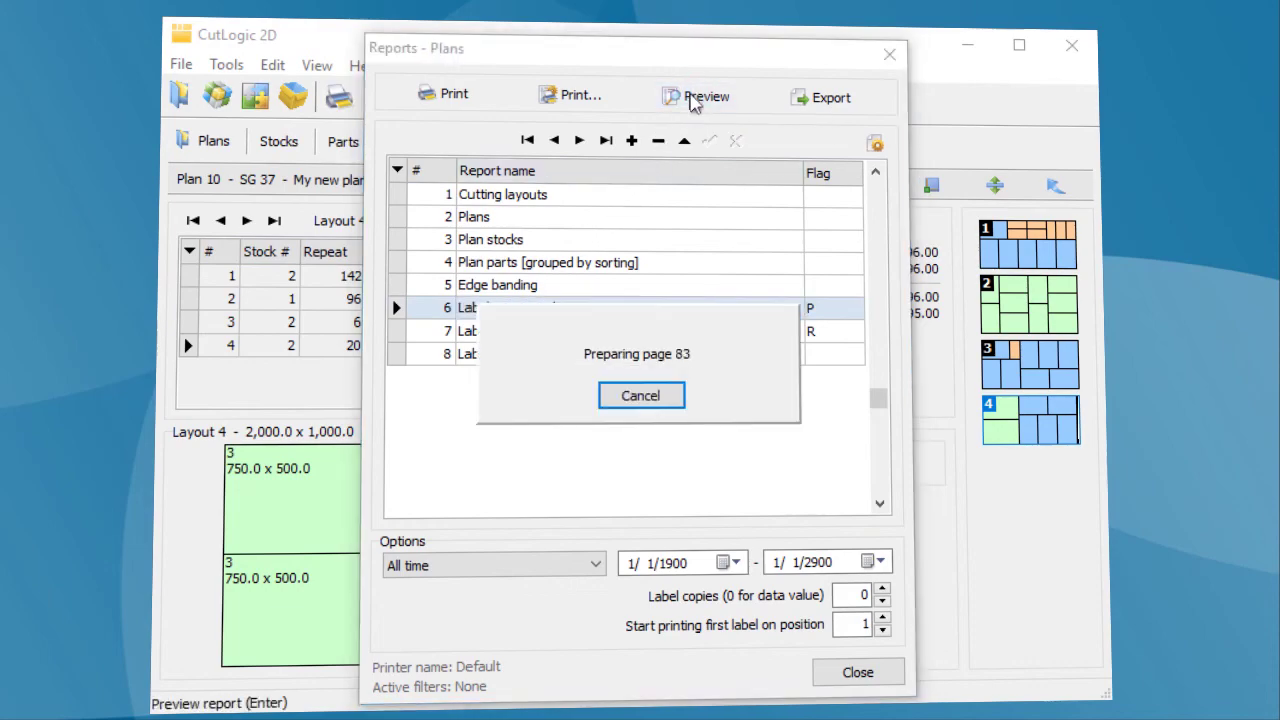